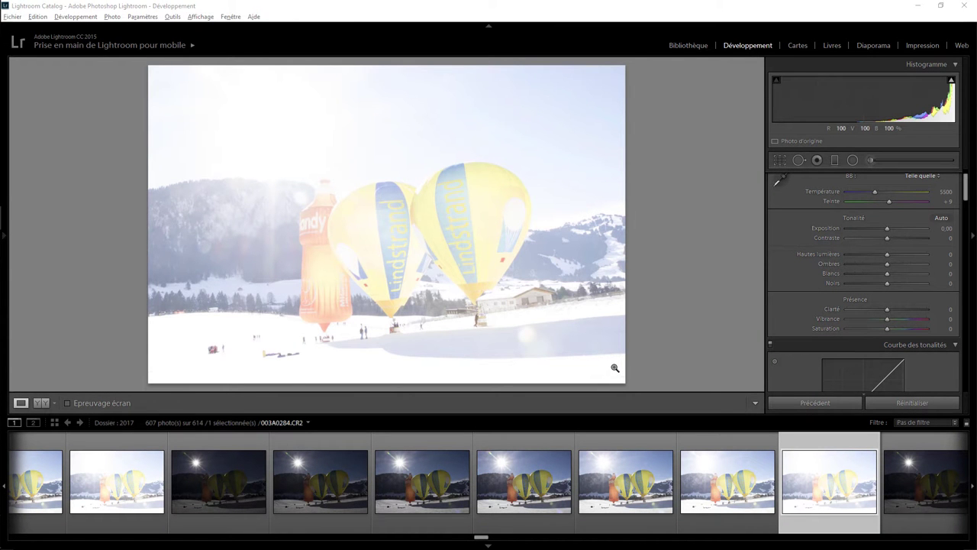
# Step: Preview the dark, normal and overexposed bracketed balloon shots in the filmstrip
pyautogui.click(239, 525)
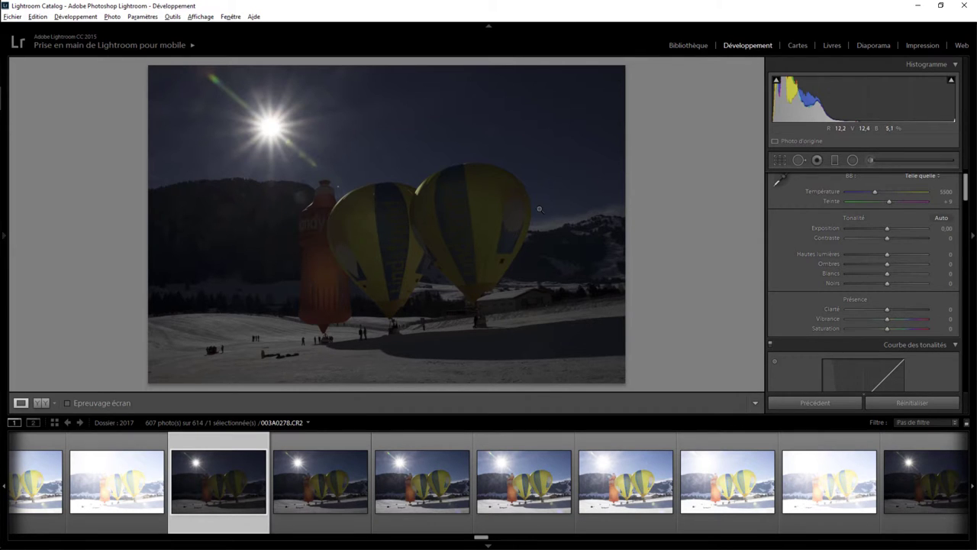
pyautogui.click(334, 527)
pyautogui.click(422, 526)
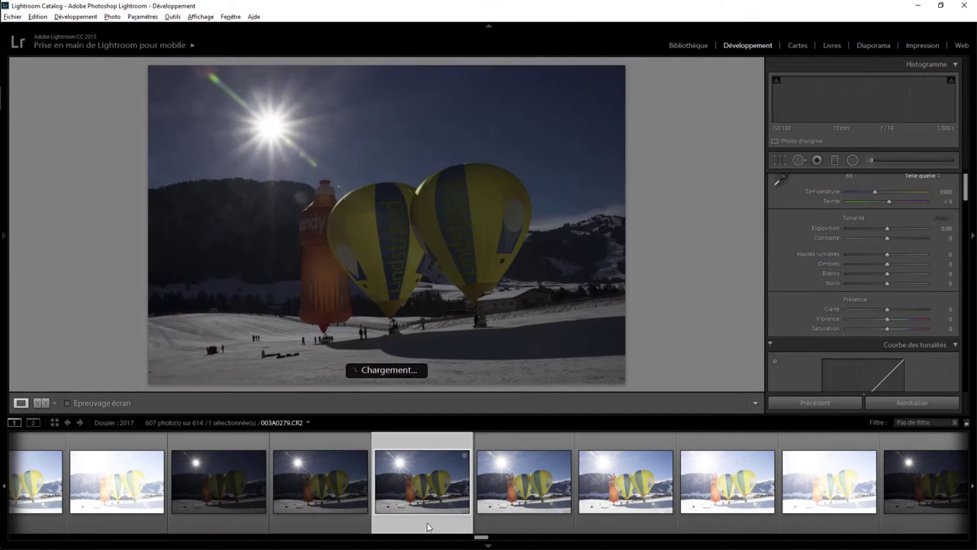
pyautogui.click(543, 527)
pyautogui.click(614, 530)
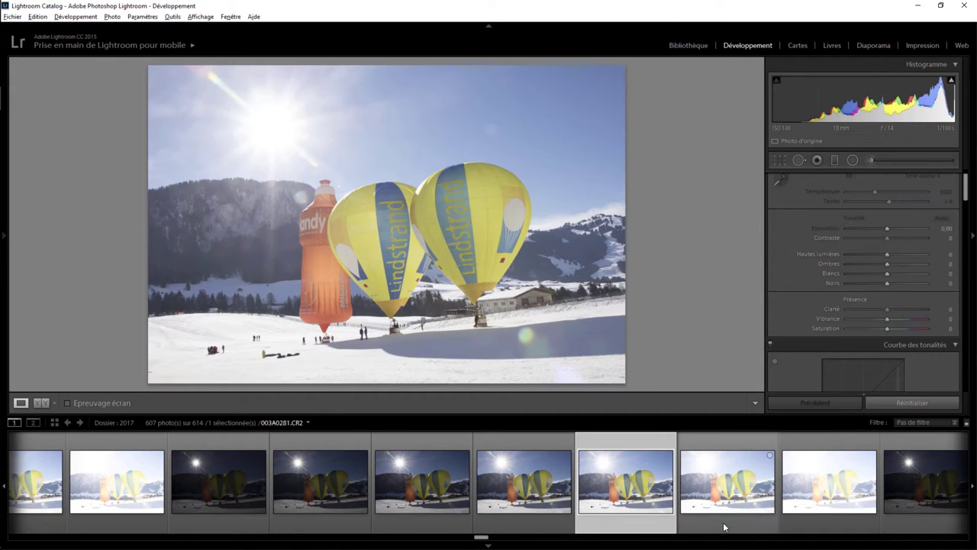
pyautogui.click(726, 524)
pyautogui.click(823, 525)
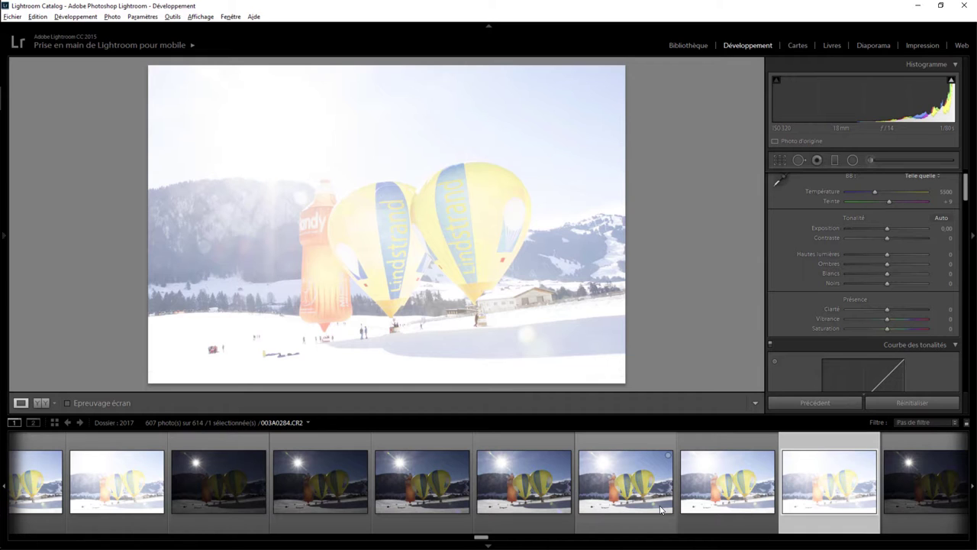
# Step: Select the dark, bright and normal exposures together
pyautogui.click(239, 532)
pyautogui.keyDown('ctrl'); pyautogui.click(847, 525); pyautogui.keyUp('ctrl')
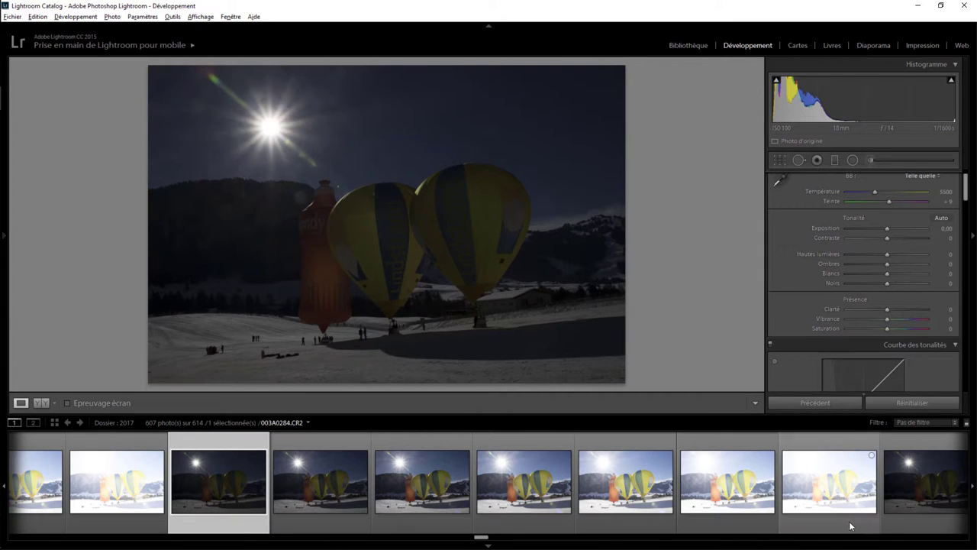
pyautogui.keyDown('ctrl'); pyautogui.click(535, 527); pyautogui.keyUp('ctrl')
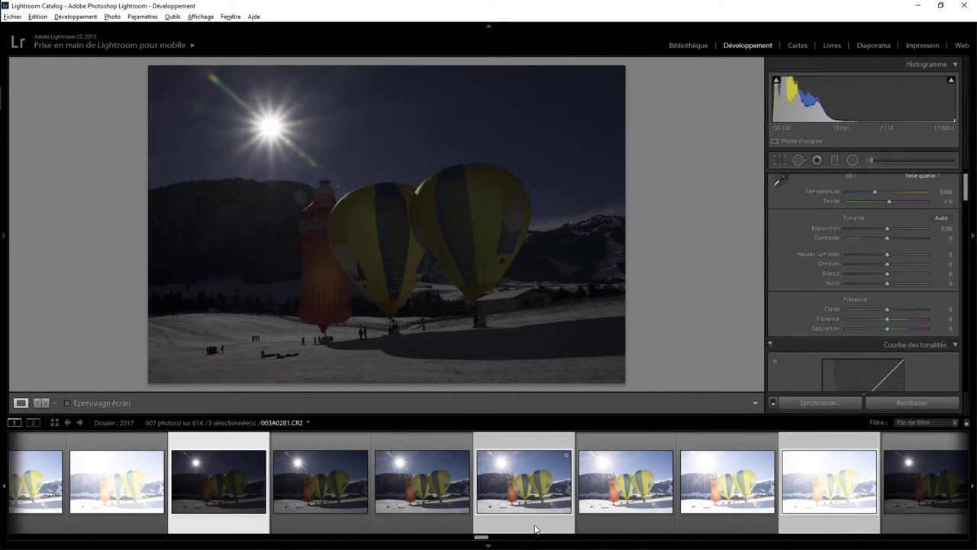
# Step: Merge the three selected exposures to HDR, creating 003A0278-HDR-3.dng
pyautogui.rightClick(535, 528)
pyautogui.moveTo(576, 306)
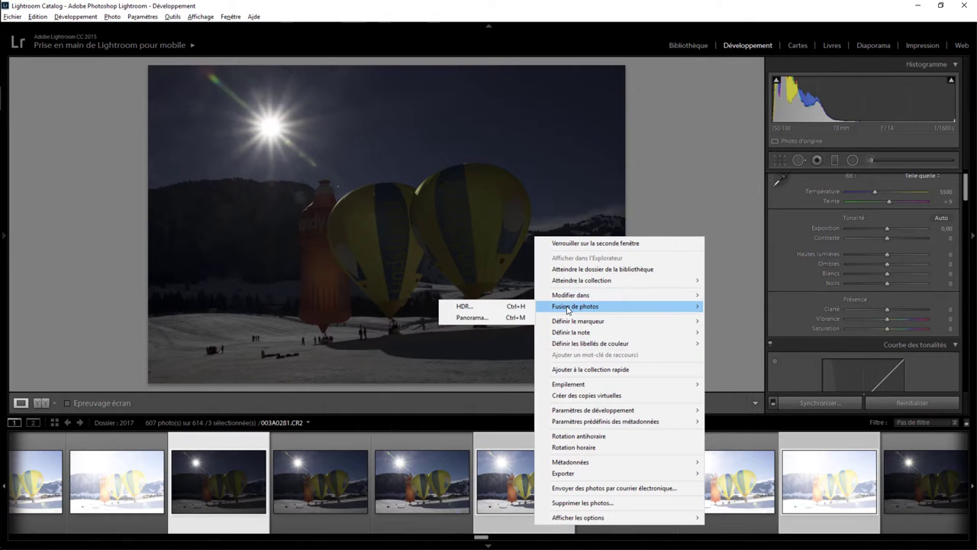
pyautogui.click(464, 307)
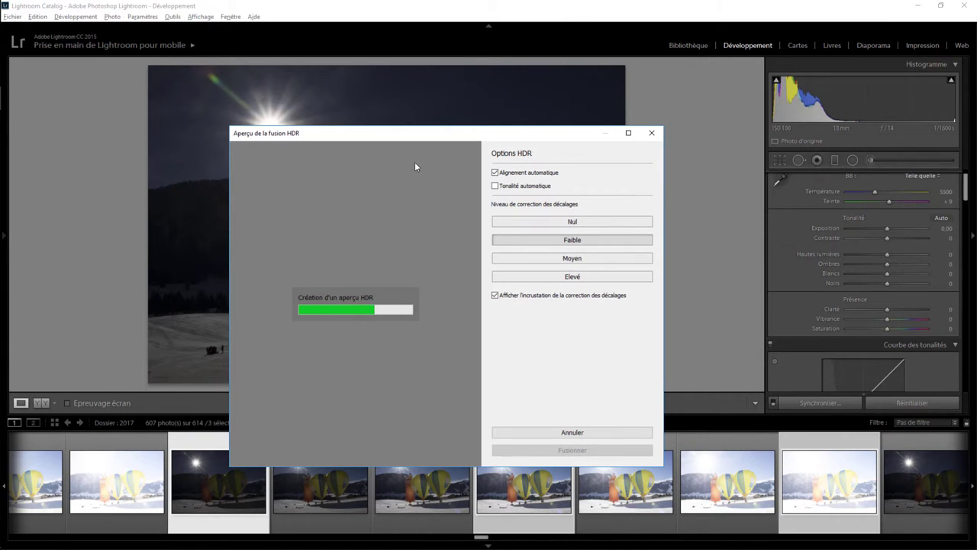
pyautogui.moveTo(410, 133); pyautogui.dragTo(440, 113)
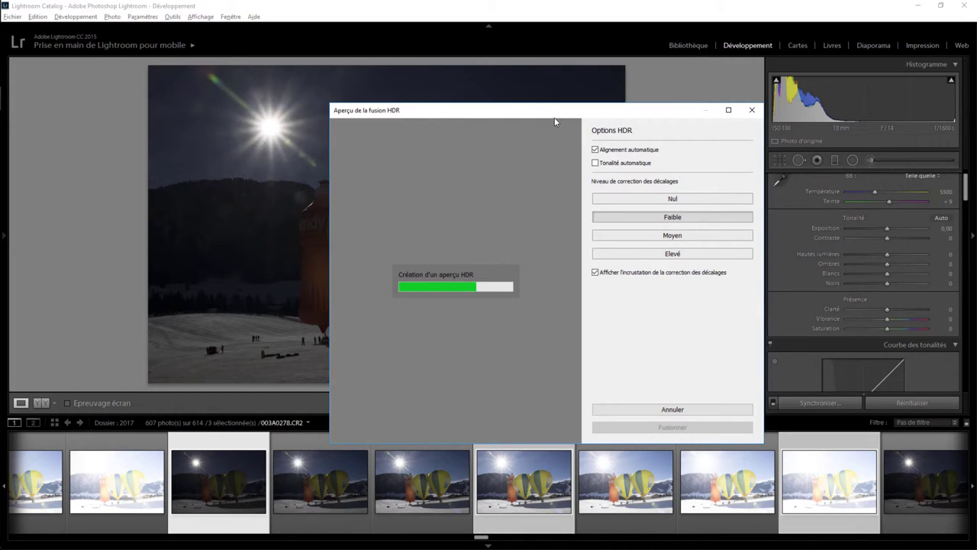
pyautogui.moveTo(560, 113); pyautogui.dragTo(445, 112)
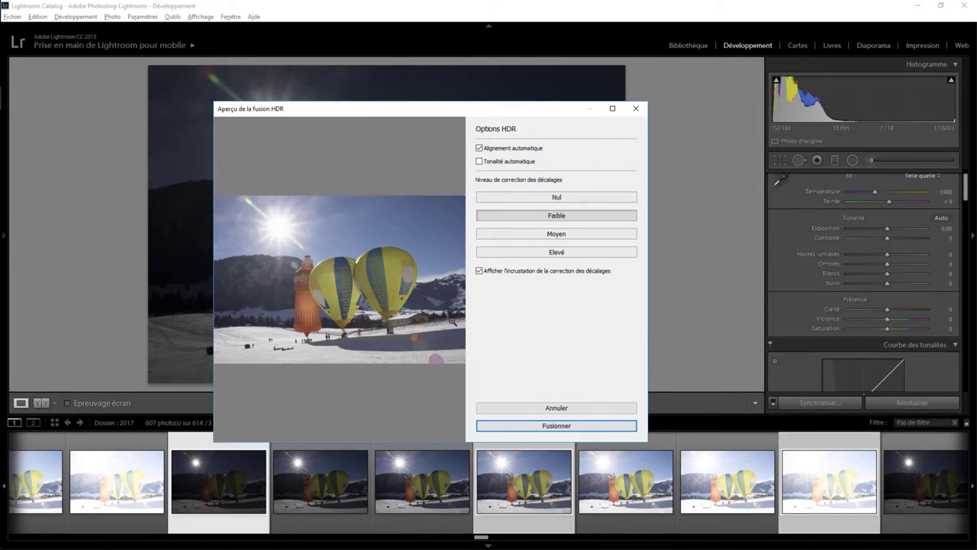
pyautogui.click(556, 427)
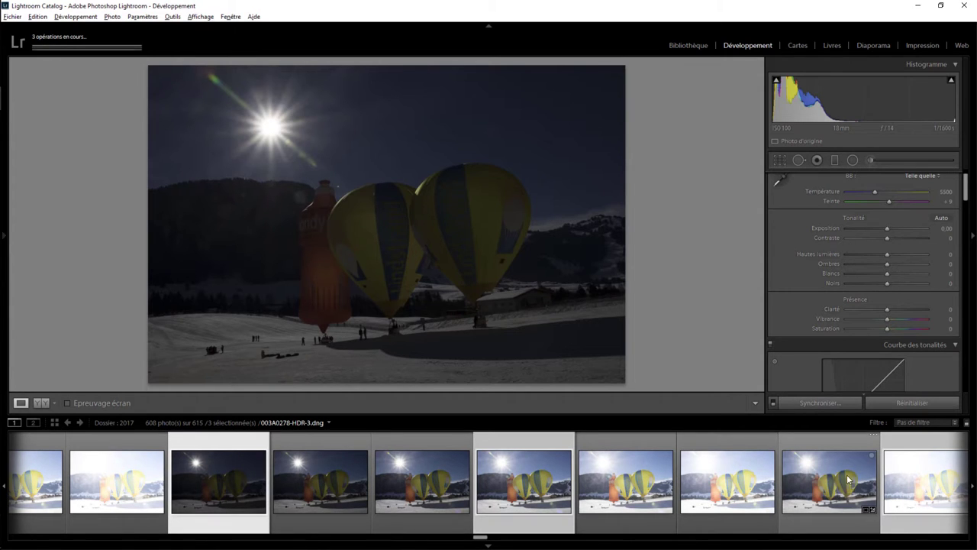
# Step: Open the merged HDR photo without the filmstrip and heal a spot in the sky
pyautogui.click(824, 527)
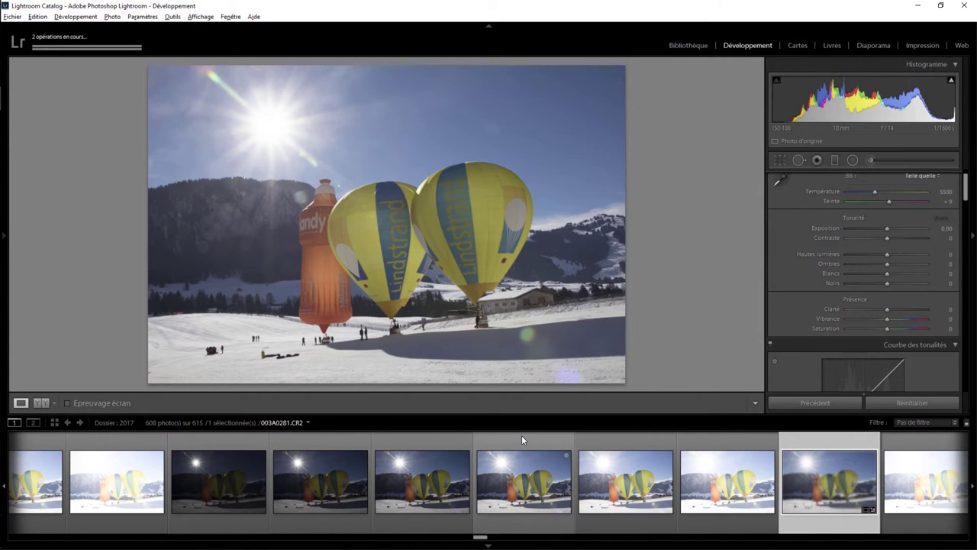
pyautogui.press('F6')
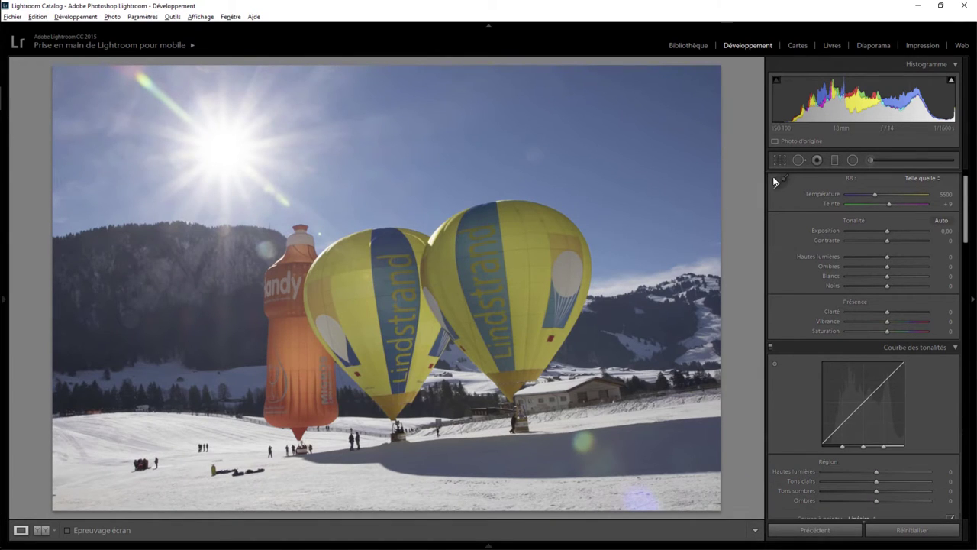
pyautogui.click(799, 159)
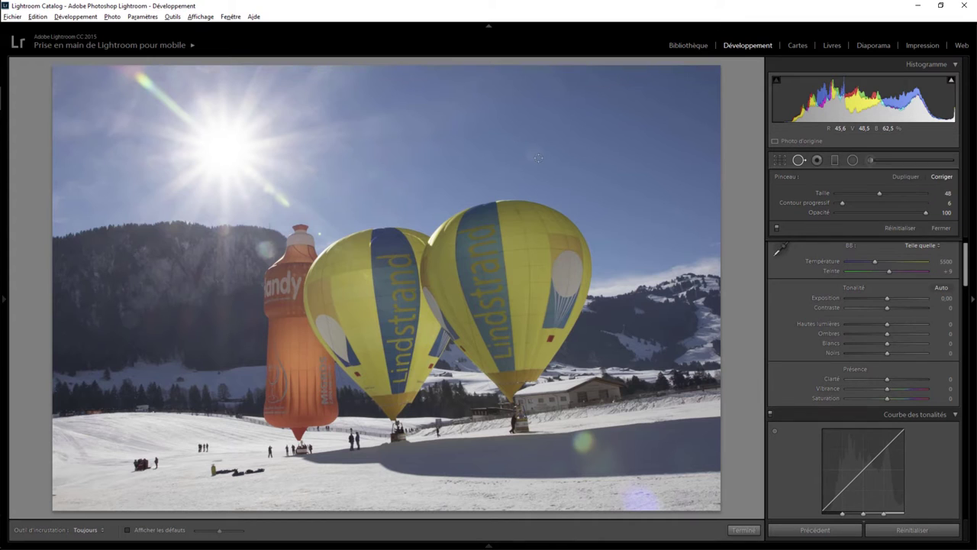
pyautogui.scroll(1, 601, 176)
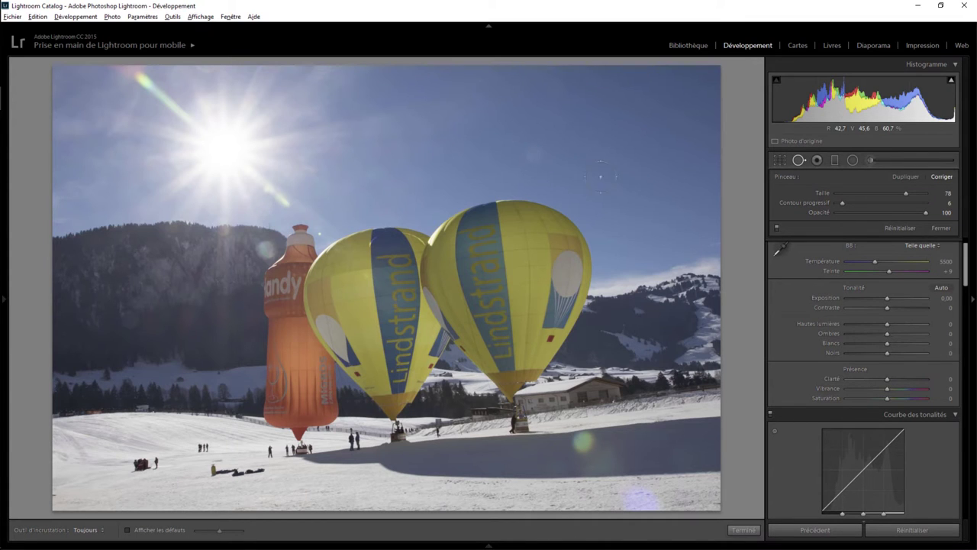
pyautogui.click(537, 155)
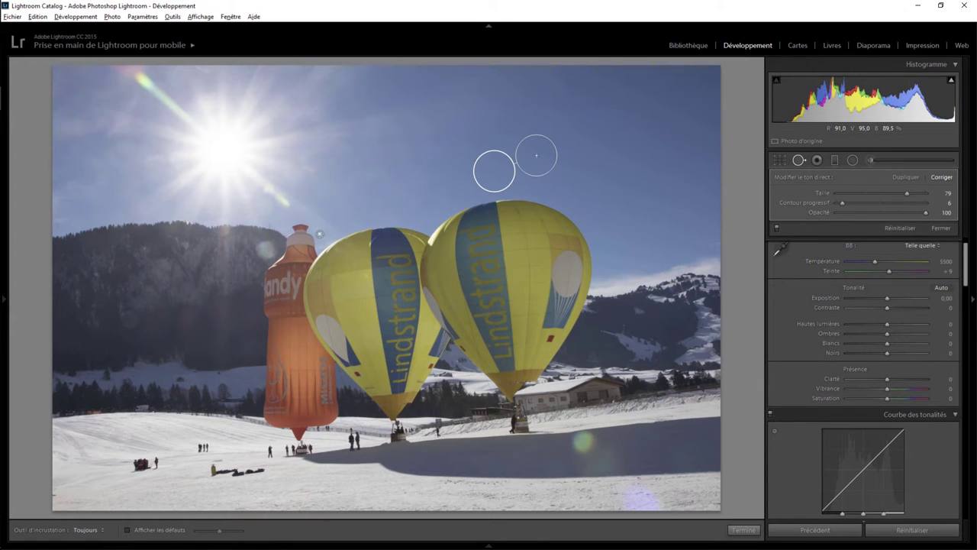
# Step: Heal the lens flare beside the orange bottle with a patch from the mountainside
pyautogui.click(313, 227)
pyautogui.press('Delete')
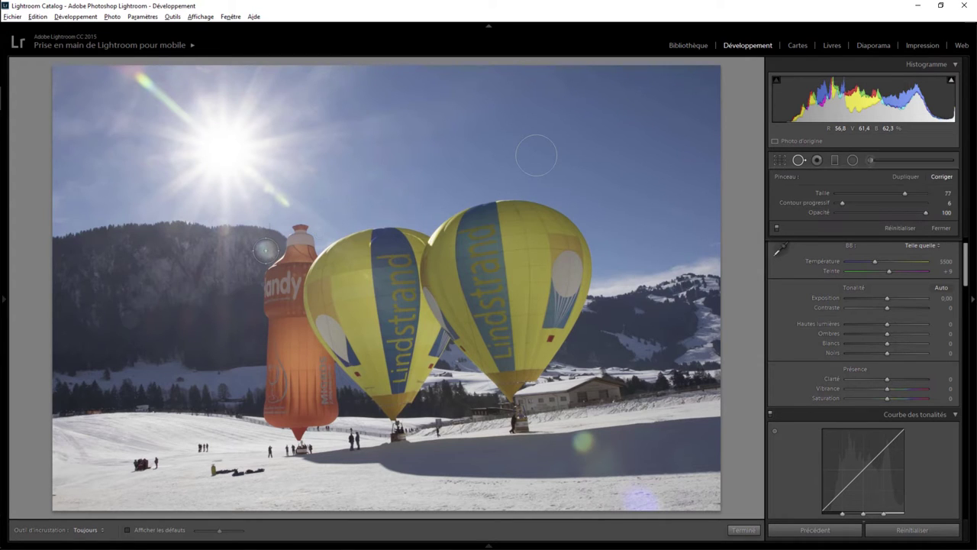
pyautogui.click(265, 249)
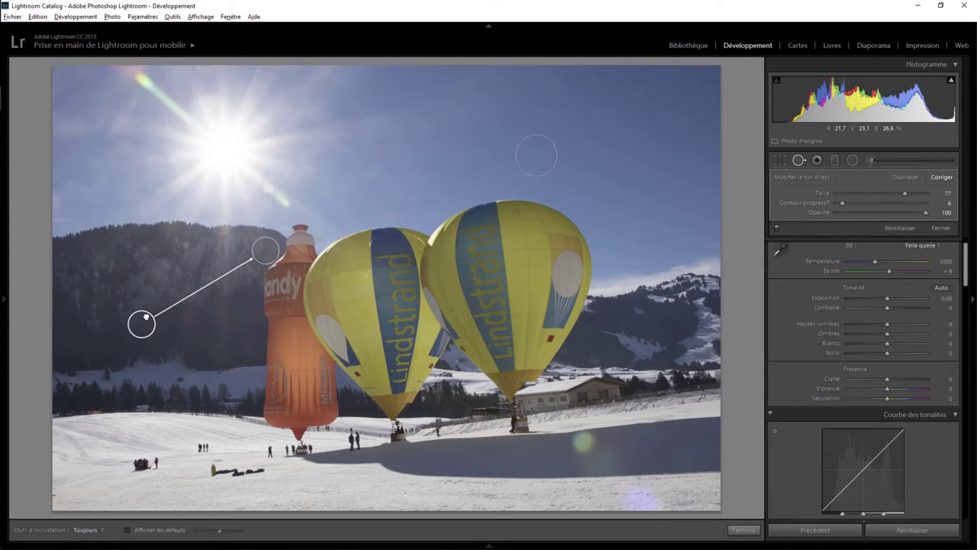
pyautogui.moveTo(142, 323)
pyautogui.mouseDown()
pyautogui.moveTo(189, 261)
pyautogui.moveTo(219, 260)
pyautogui.mouseUp()
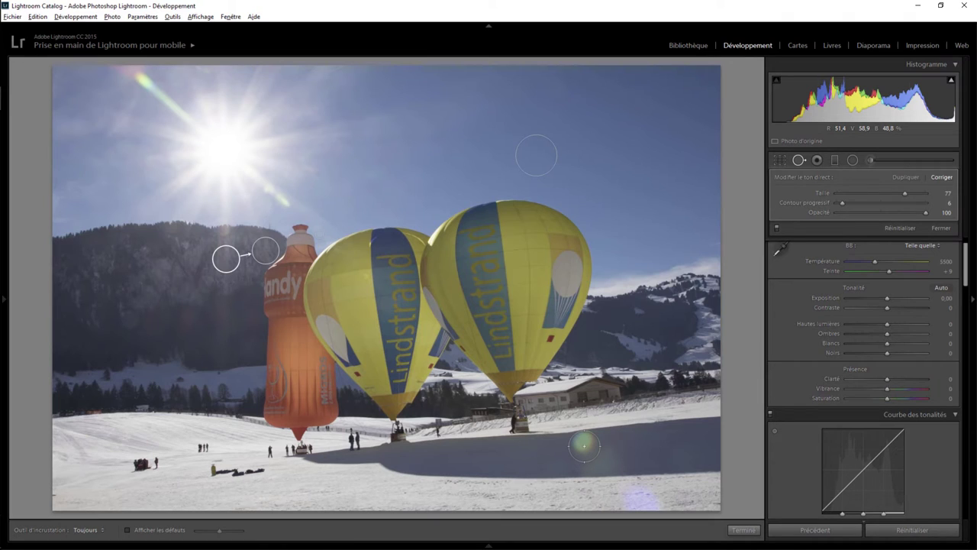
# Step: Heal the green flare on the snow from a clean patch at opacity 62
pyautogui.click(584, 446)
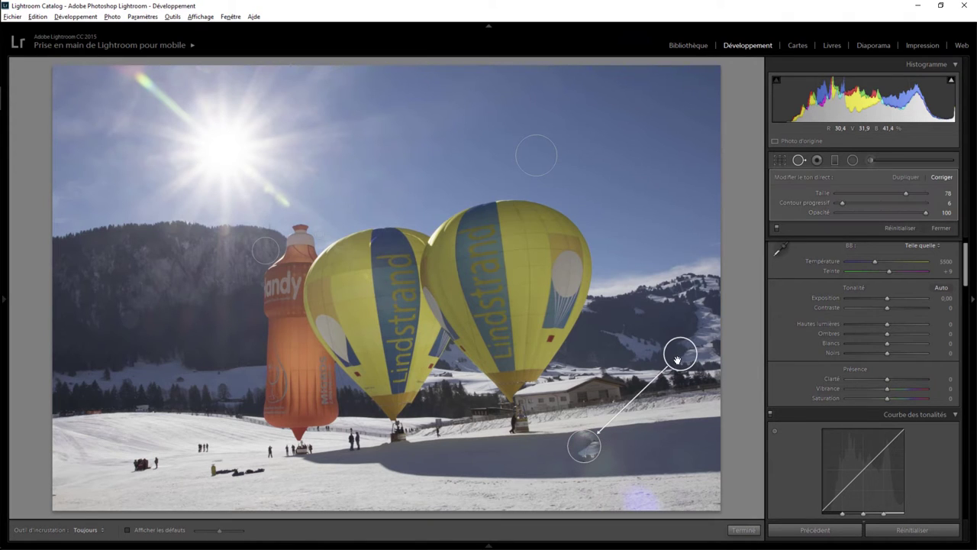
pyautogui.moveTo(677, 360); pyautogui.dragTo(648, 448)
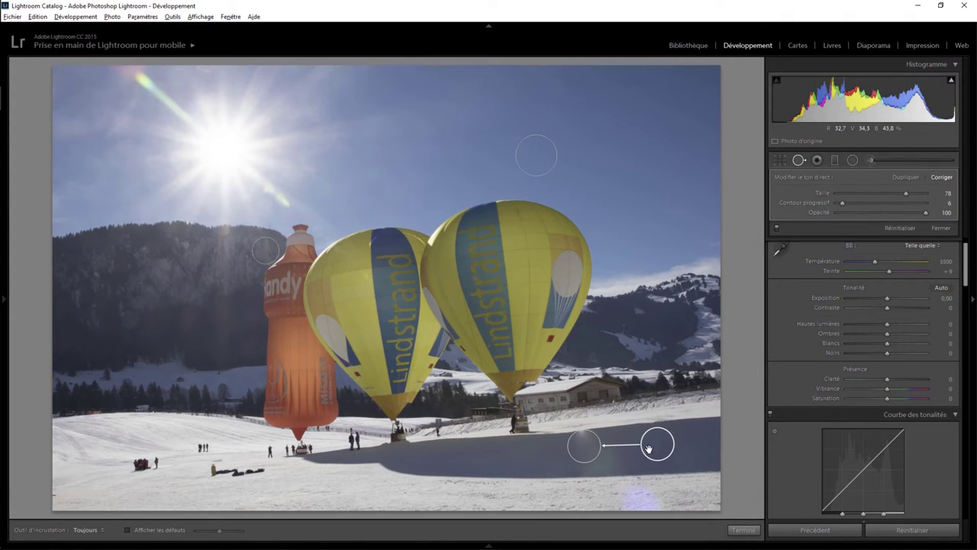
pyautogui.click(585, 446)
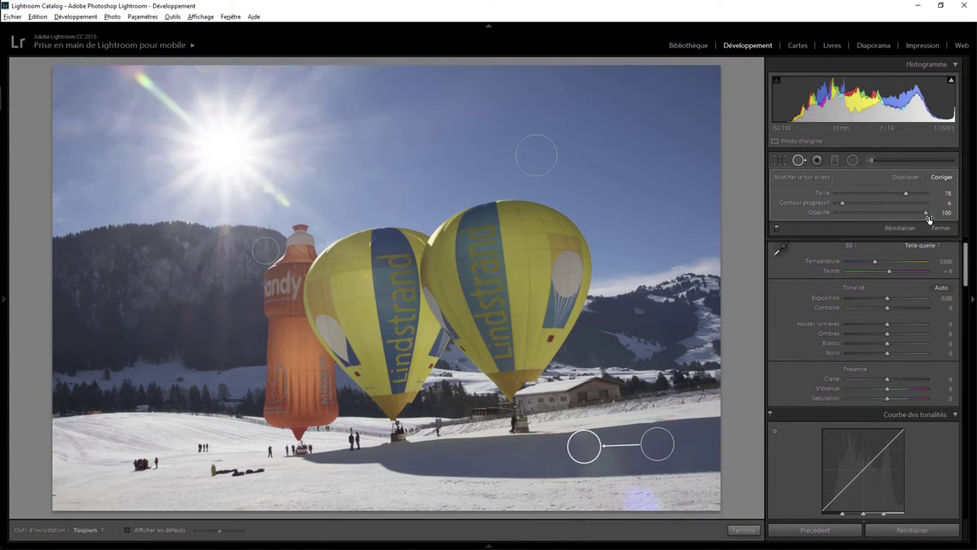
pyautogui.moveTo(925, 213)
pyautogui.mouseDown()
pyautogui.moveTo(816, 224)
pyautogui.moveTo(872, 218)
pyautogui.mouseUp()
pyautogui.moveTo(891, 213); pyautogui.dragTo(890, 213)
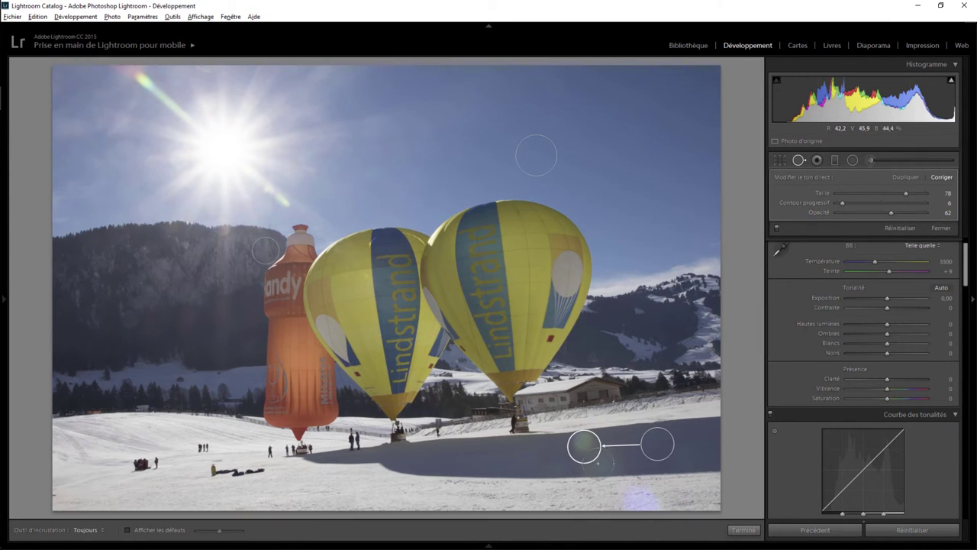
pyautogui.click(743, 530)
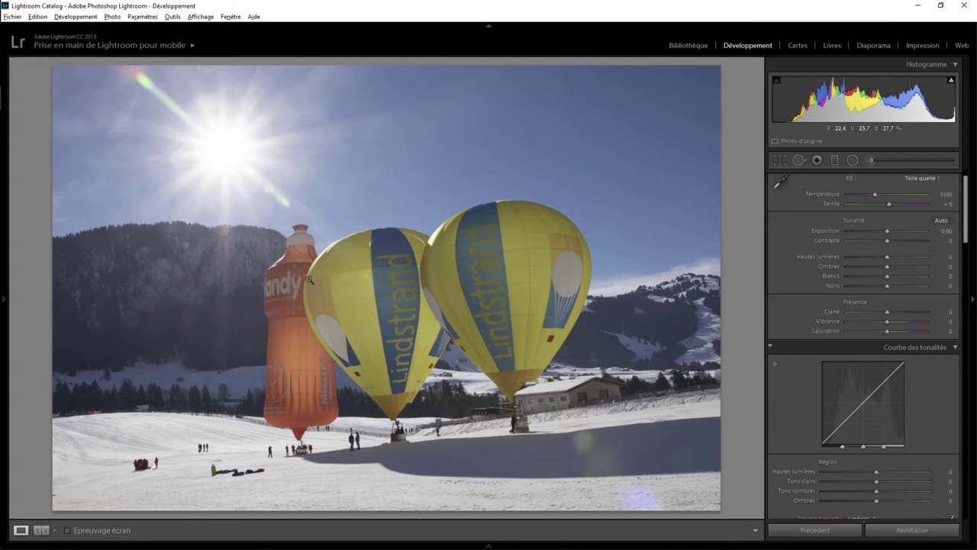
# Step: Heal a spot on the mountainside left of the bottle
pyautogui.press('q')
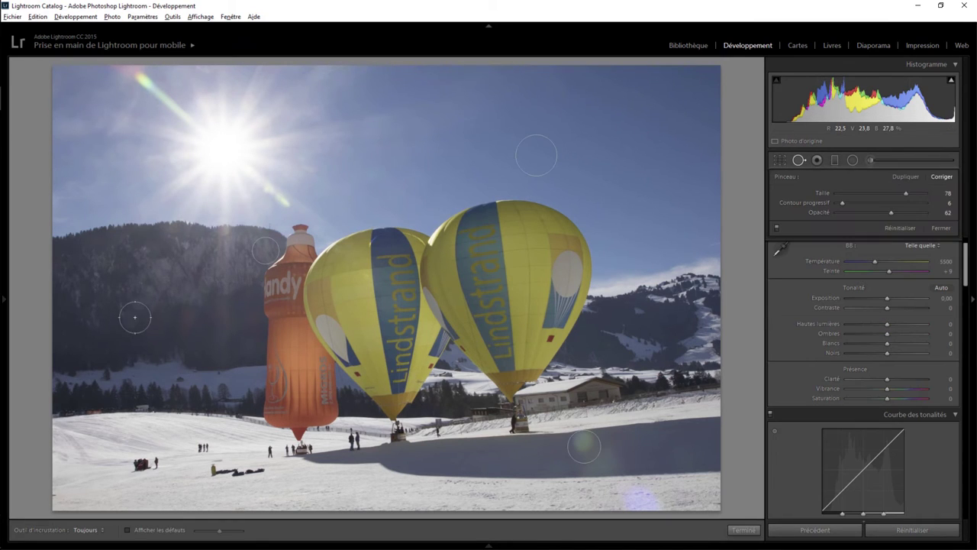
pyautogui.click(130, 319)
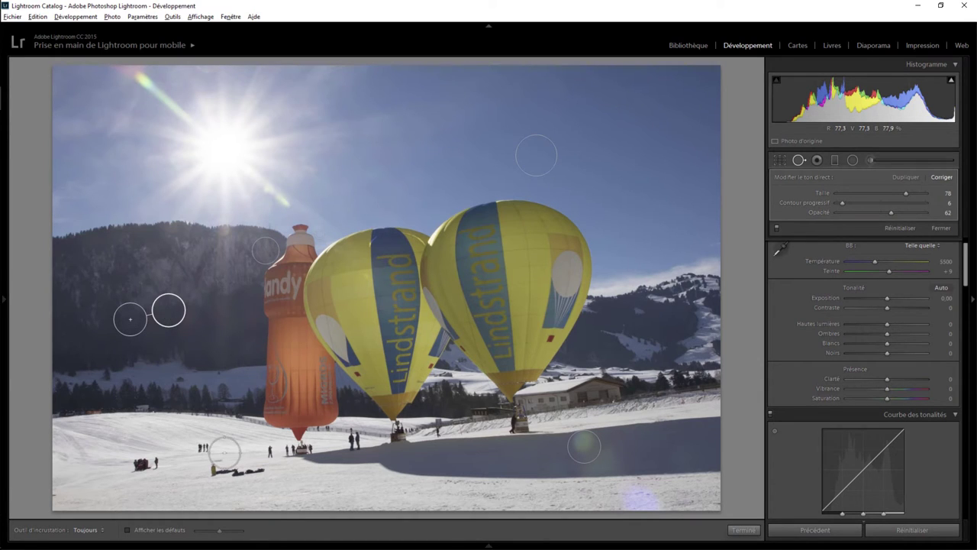
pyautogui.click(743, 529)
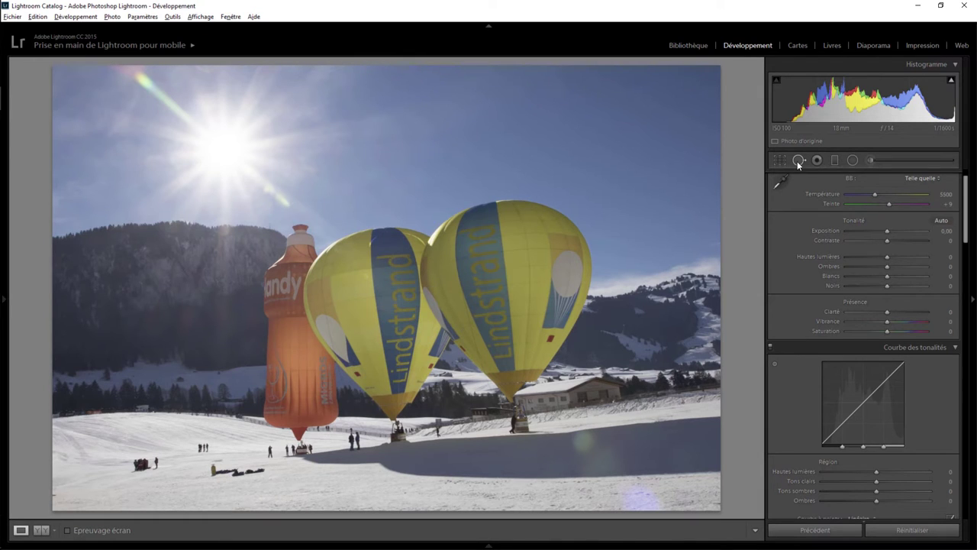
# Step: Try a 100% opacity heal stroke over the people in the snow, then delete it
pyautogui.click(799, 161)
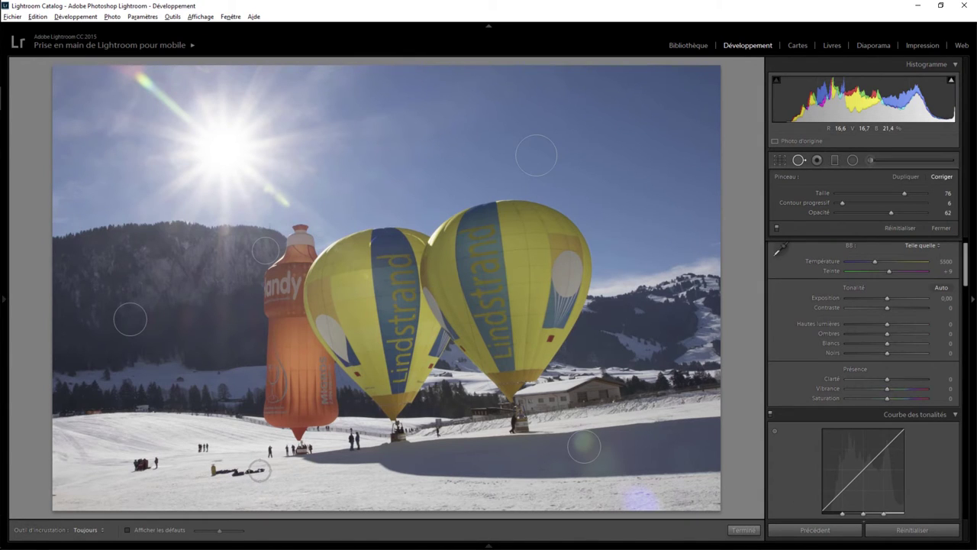
pyautogui.scroll(-1, 259, 470)
pyautogui.moveTo(261, 469); pyautogui.dragTo(218, 465)
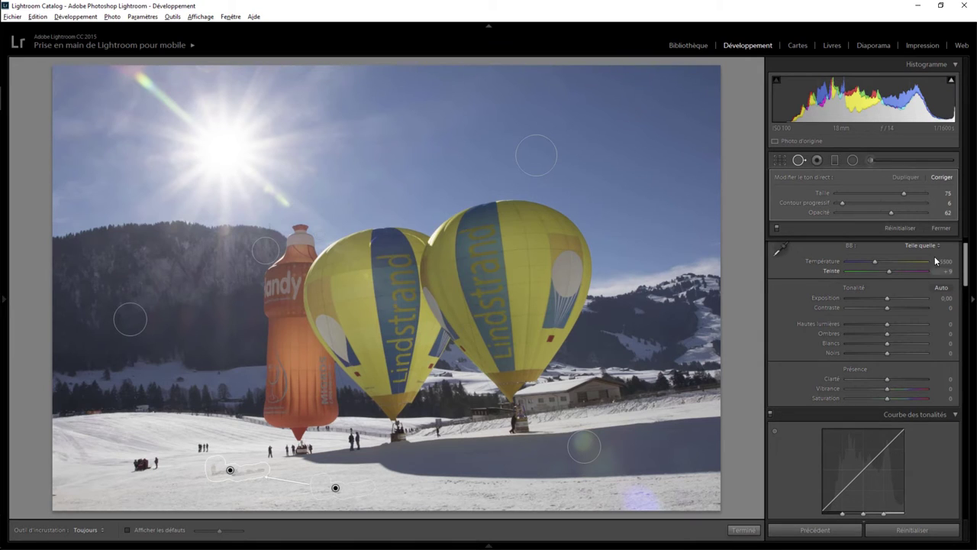
pyautogui.moveTo(924, 214); pyautogui.dragTo(939, 213)
pyautogui.press('Delete')
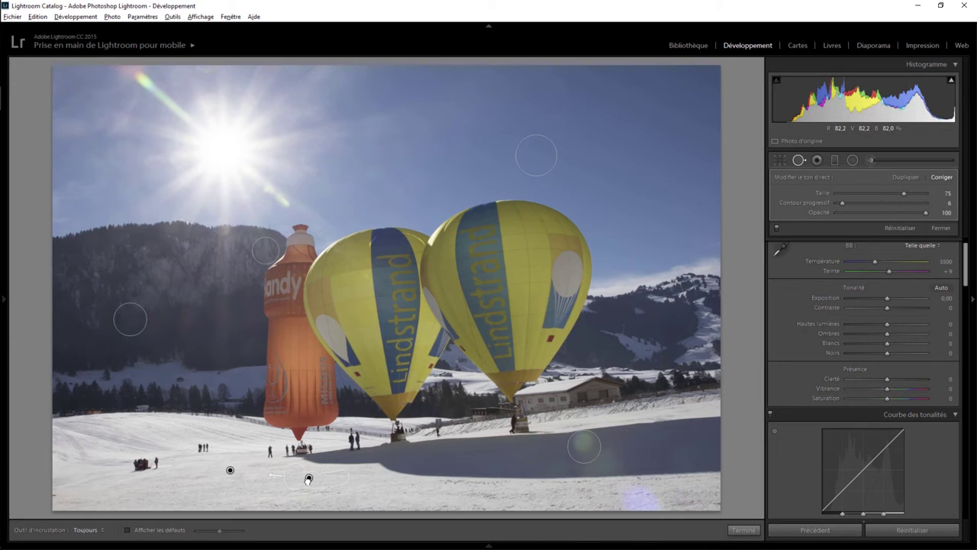
pyautogui.click(743, 530)
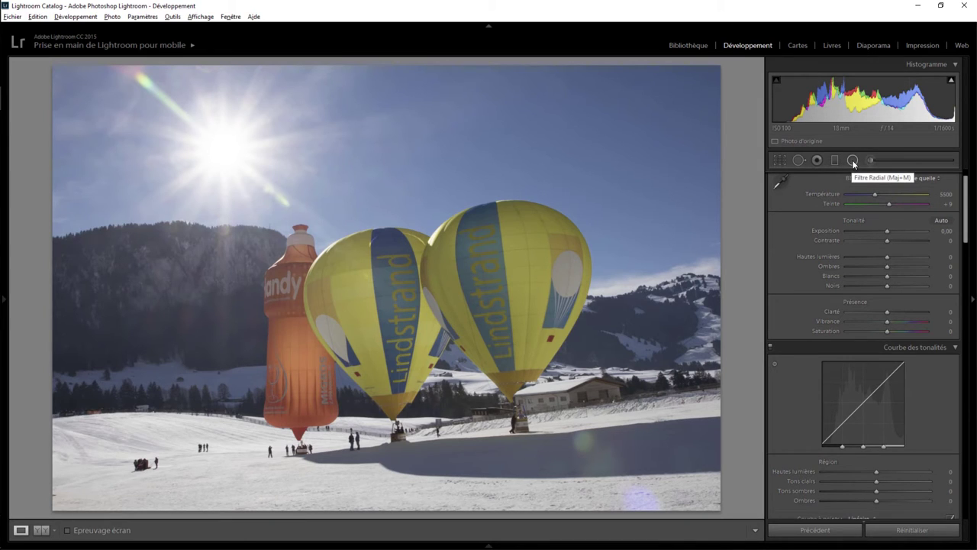
# Step: Add a radial filter around the sun with Clarity −100 and Dehaze −6
pyautogui.click(853, 160)
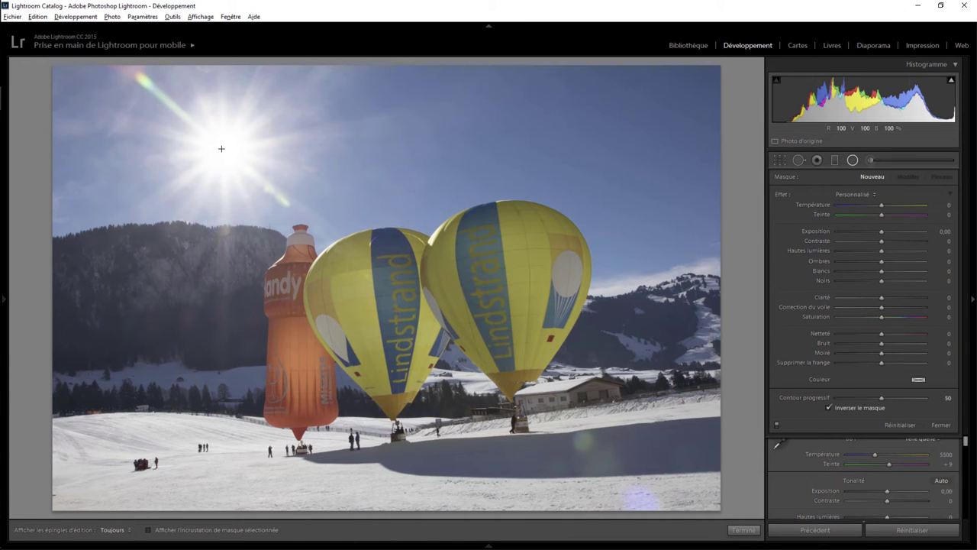
pyautogui.moveTo(225, 156); pyautogui.dragTo(426, 265)
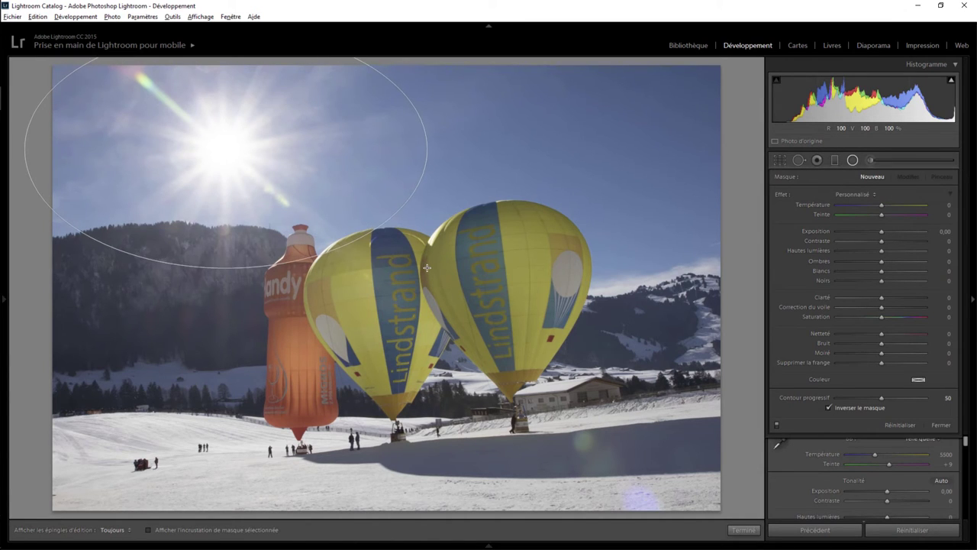
pyautogui.moveTo(425, 265); pyautogui.dragTo(432, 272)
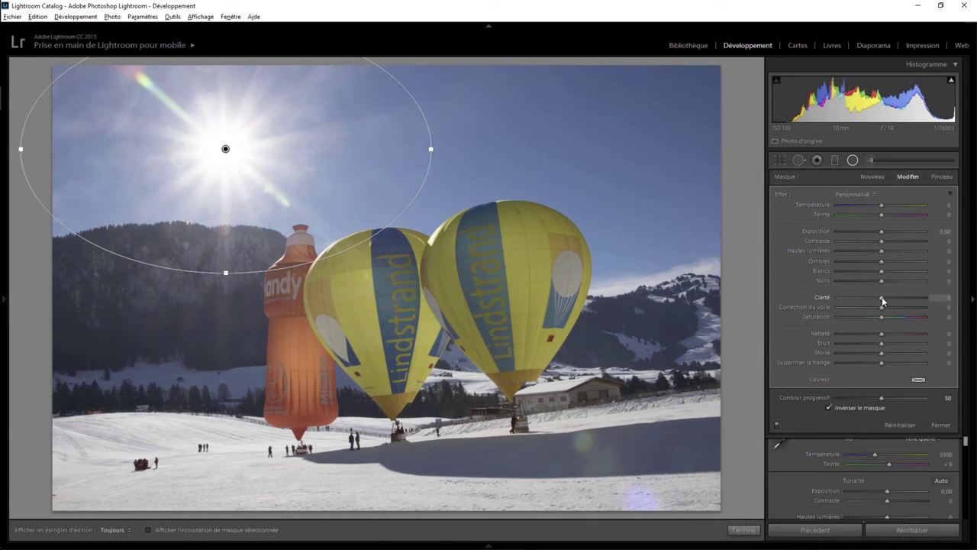
pyautogui.moveTo(882, 297); pyautogui.dragTo(926, 297)
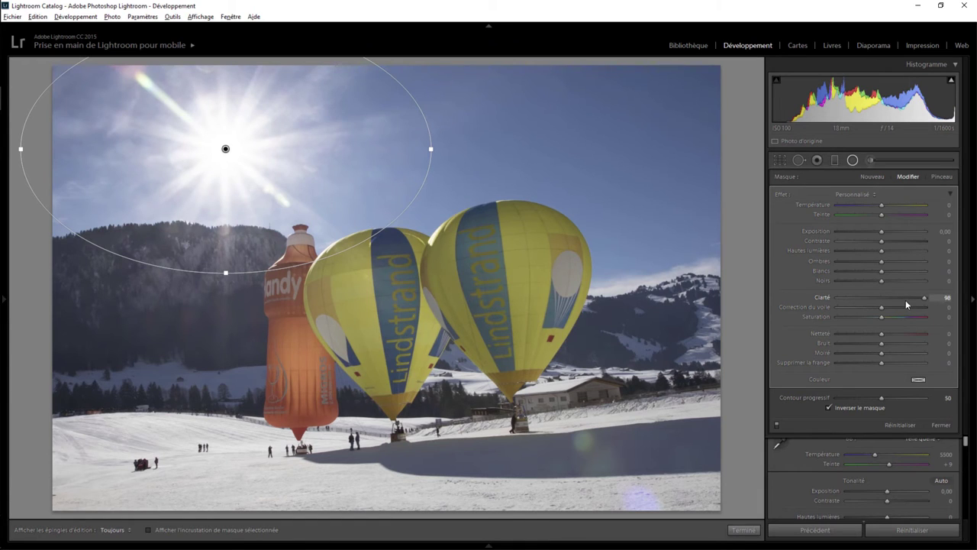
pyautogui.moveTo(907, 304); pyautogui.dragTo(851, 308)
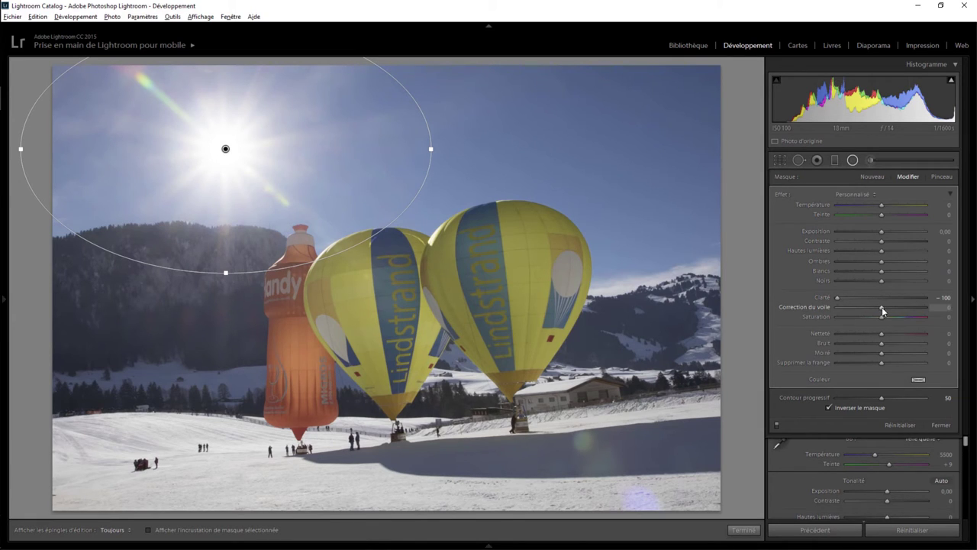
pyautogui.moveTo(882, 307)
pyautogui.mouseDown()
pyautogui.moveTo(954, 310)
pyautogui.moveTo(879, 306)
pyautogui.mouseUp()
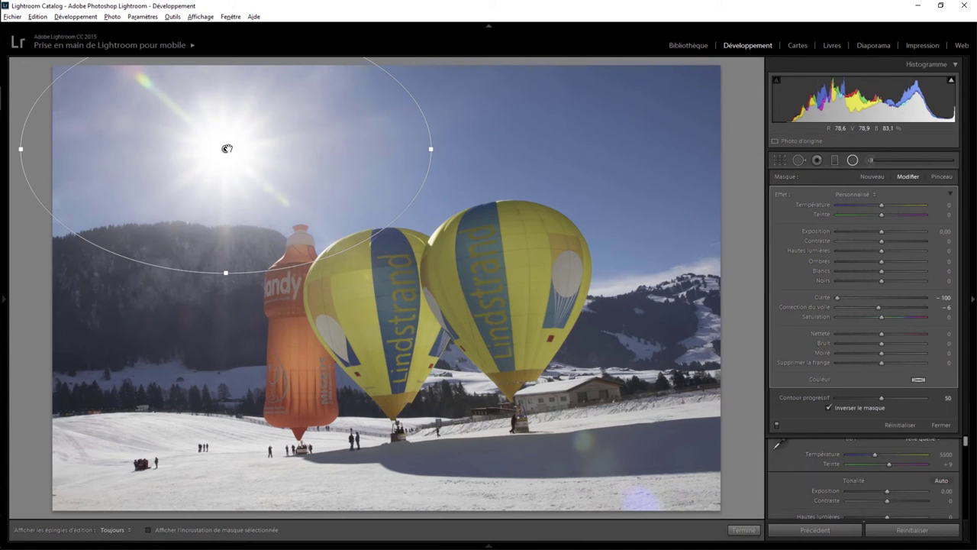
pyautogui.click(743, 530)
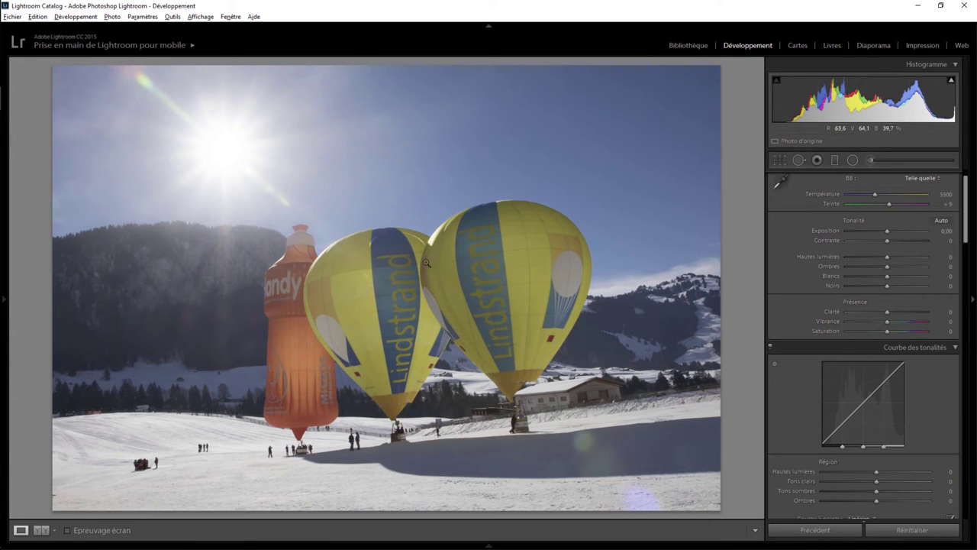
# Step: Add a rotated radial filter around both balloons at Clarity +60, deleting a test ellipse afterward
pyautogui.click(853, 160)
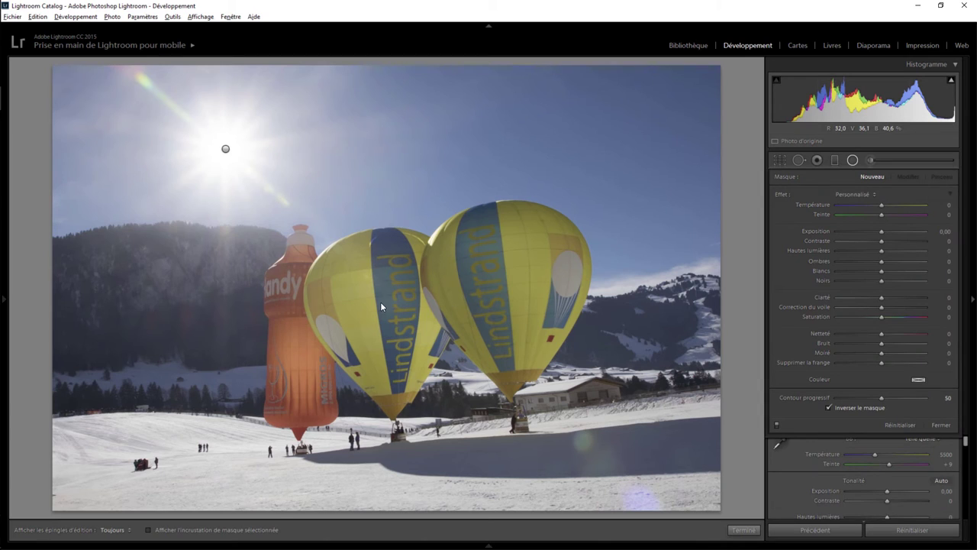
pyautogui.moveTo(391, 301)
pyautogui.mouseDown()
pyautogui.moveTo(565, 390)
pyautogui.moveTo(640, 468)
pyautogui.mouseUp()
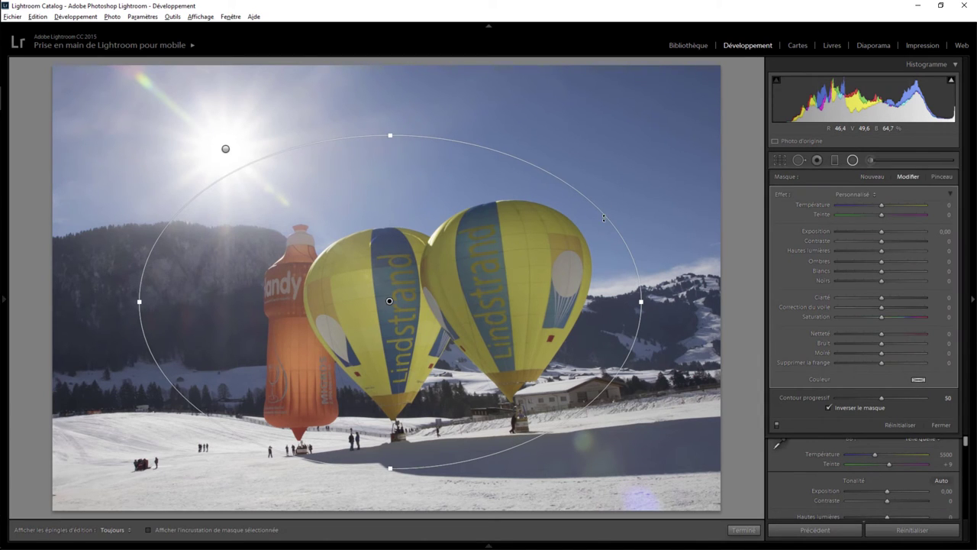
pyautogui.moveTo(605, 217); pyautogui.dragTo(592, 192)
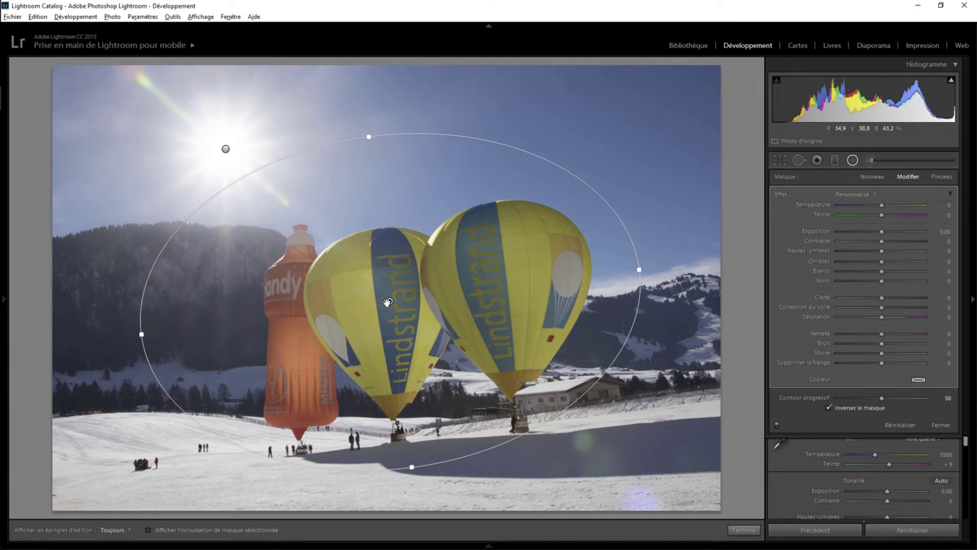
pyautogui.moveTo(387, 303); pyautogui.dragTo(399, 314)
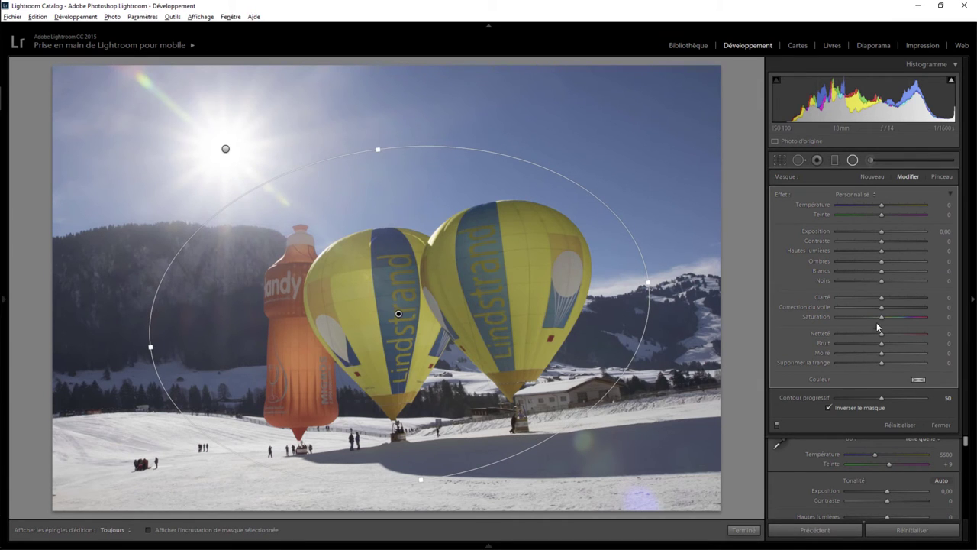
pyautogui.moveTo(890, 298); pyautogui.dragTo(907, 297)
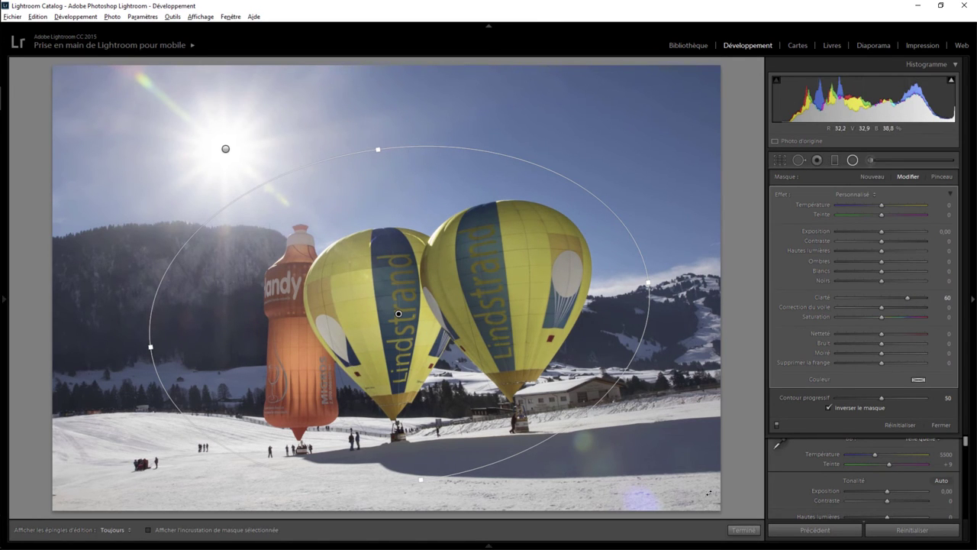
pyautogui.click(743, 529)
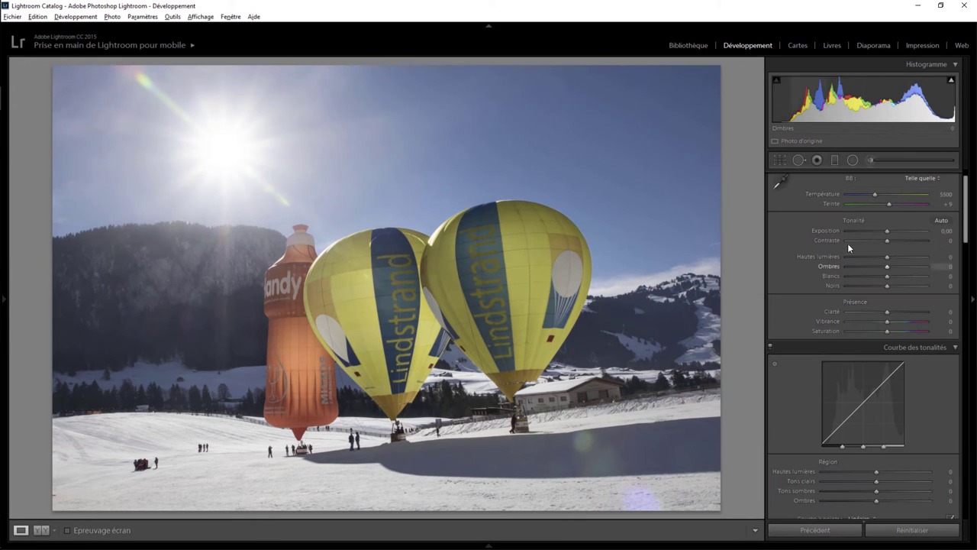
pyautogui.moveTo(499, 253); pyautogui.dragTo(569, 299)
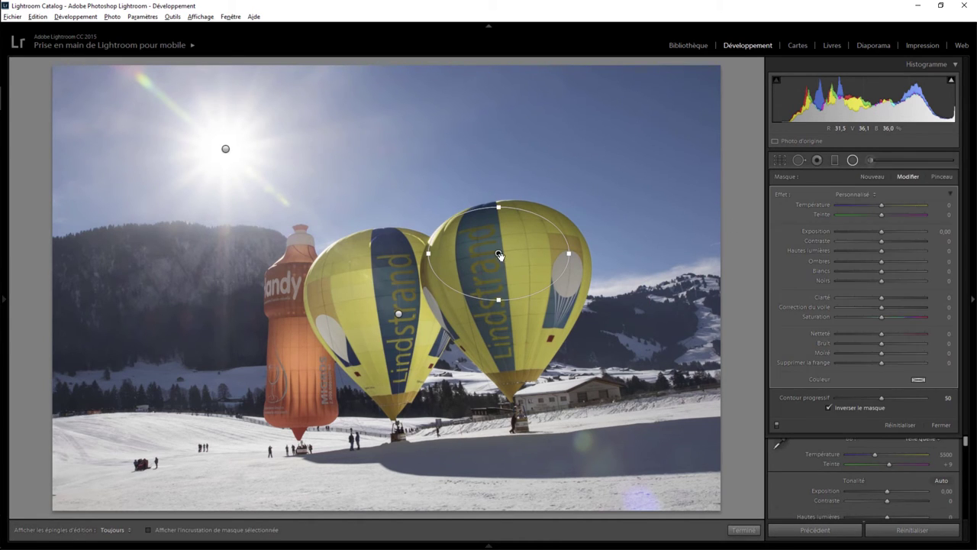
pyautogui.press('Delete')
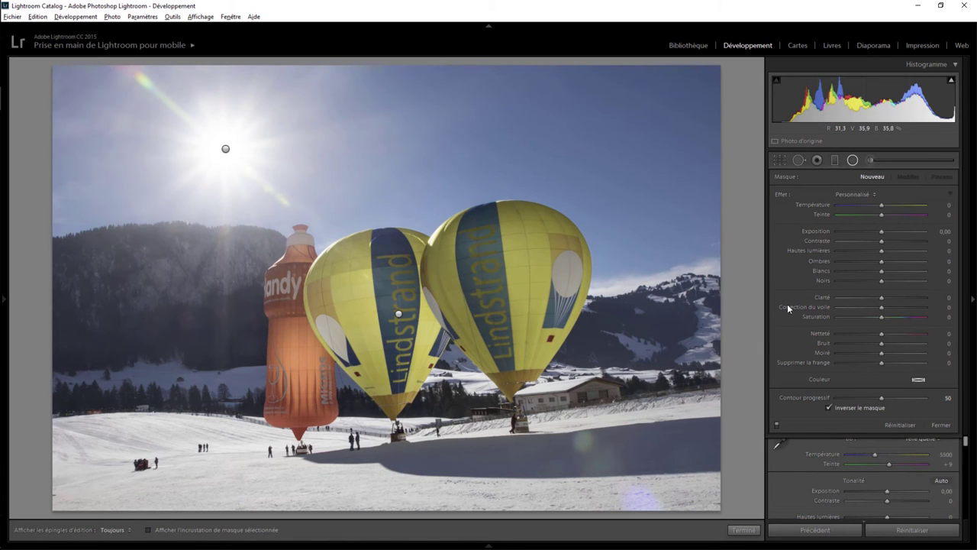
# Step: Raise HSL Luminance to Orange +21 and Yellow +74
pyautogui.click(942, 424)
pyautogui.moveTo(968, 245); pyautogui.dragTo(972, 341)
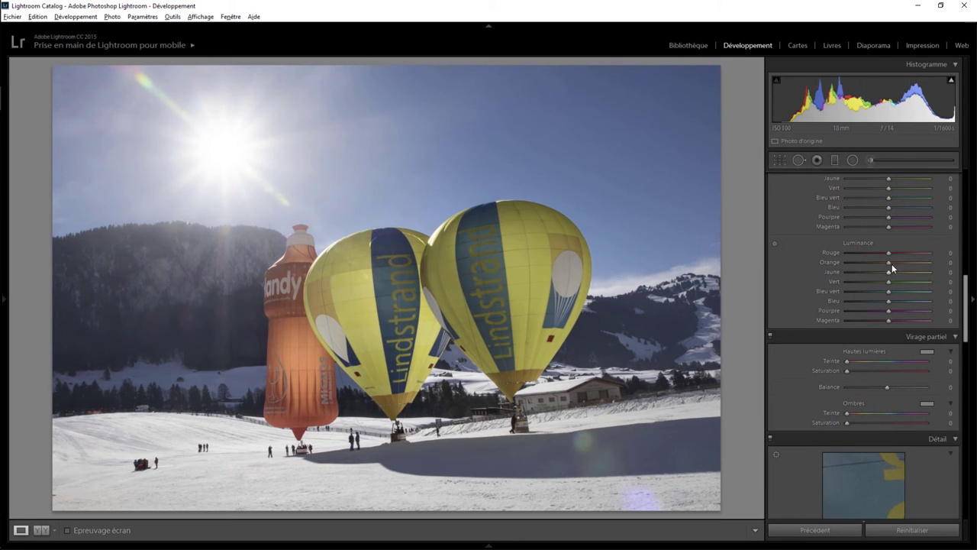
pyautogui.moveTo(890, 262); pyautogui.dragTo(919, 270)
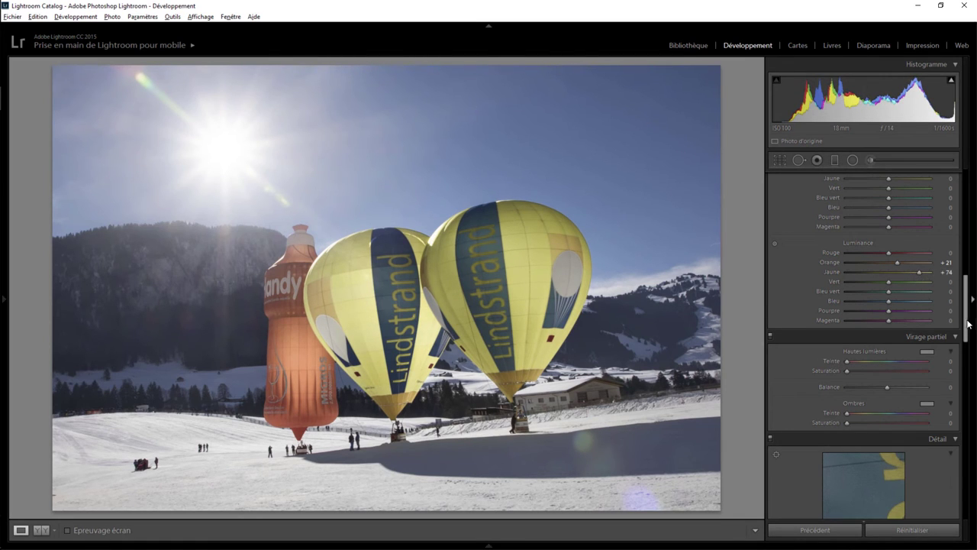
pyautogui.moveTo(968, 281); pyautogui.dragTo(968, 216)
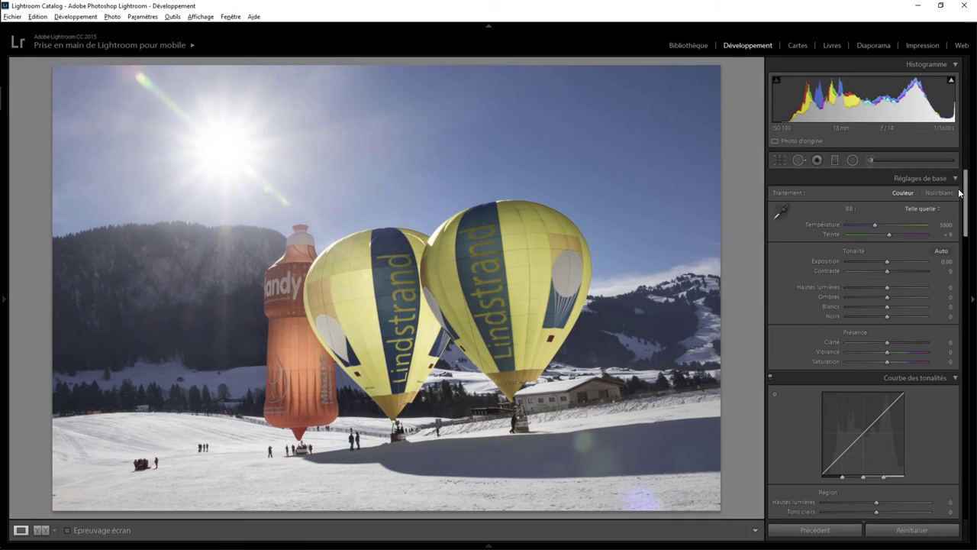
# Step: Add a radial filter on the right balloon with Exposure 0,72 and Contrast 41
pyautogui.click(853, 160)
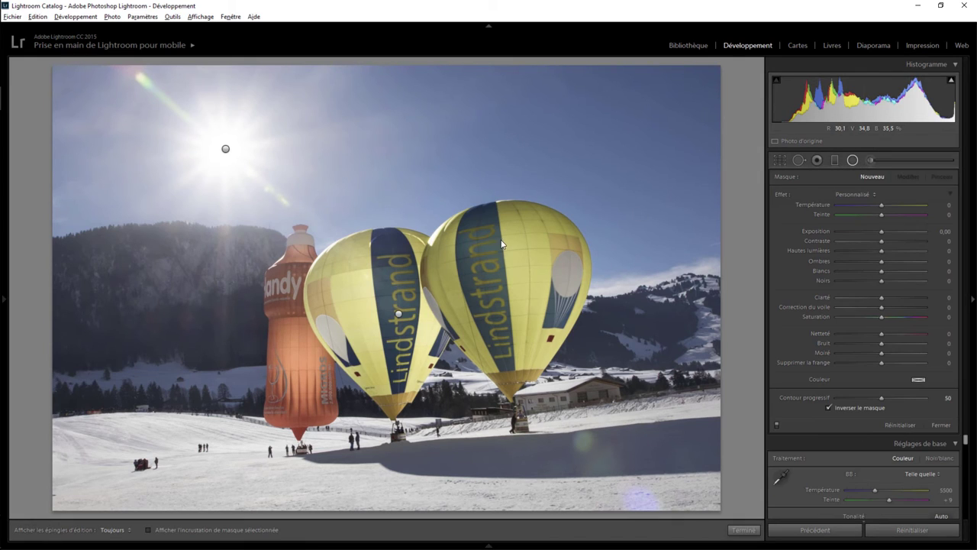
pyautogui.moveTo(501, 239)
pyautogui.mouseDown()
pyautogui.moveTo(594, 300)
pyautogui.moveTo(588, 320)
pyautogui.mouseUp()
pyautogui.moveTo(502, 239); pyautogui.dragTo(508, 273)
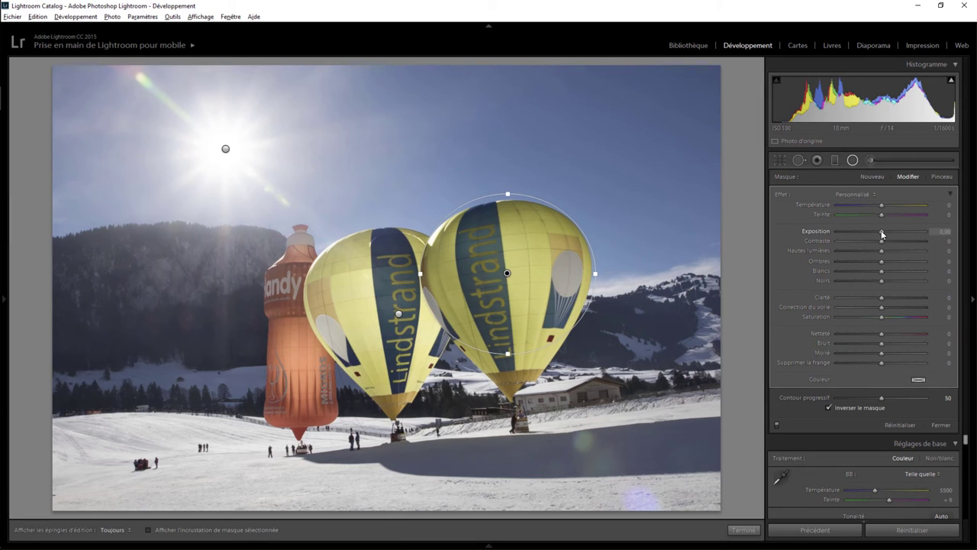
pyautogui.moveTo(882, 232)
pyautogui.mouseDown()
pyautogui.moveTo(892, 241)
pyautogui.moveTo(890, 230)
pyautogui.mouseUp()
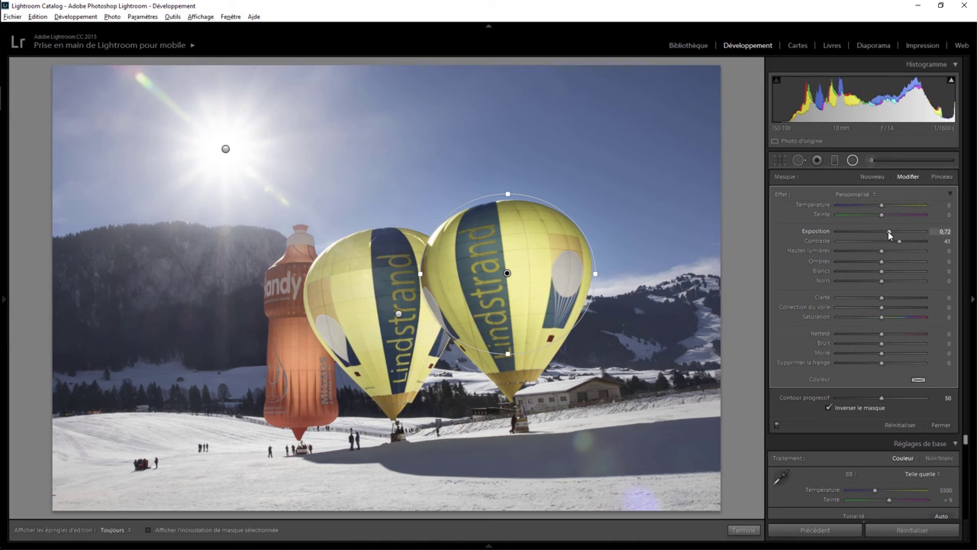
# Step: Duplicate that filter onto the left balloon, narrow it, and set Exposure 0,25
pyautogui.rightClick(507, 273)
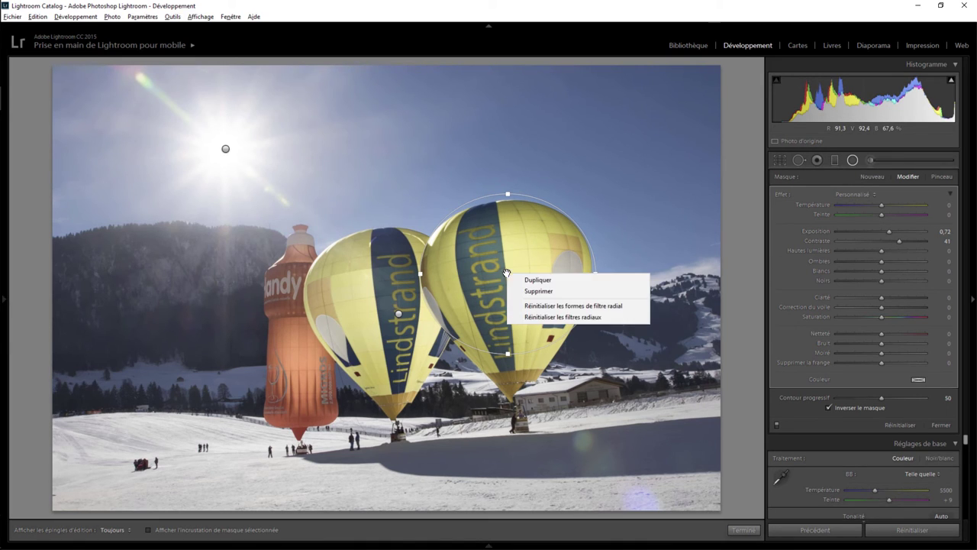
pyautogui.click(522, 282)
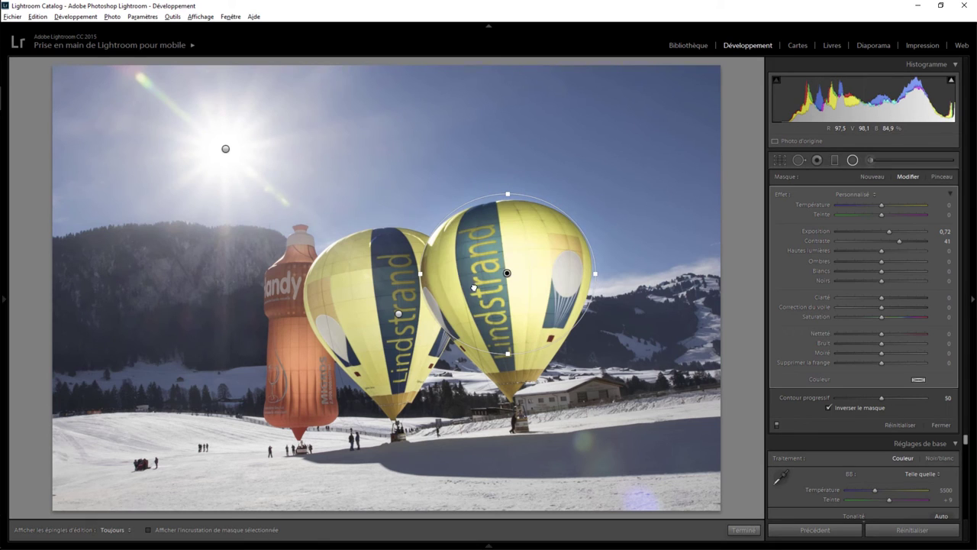
pyautogui.moveTo(507, 273); pyautogui.dragTo(381, 306)
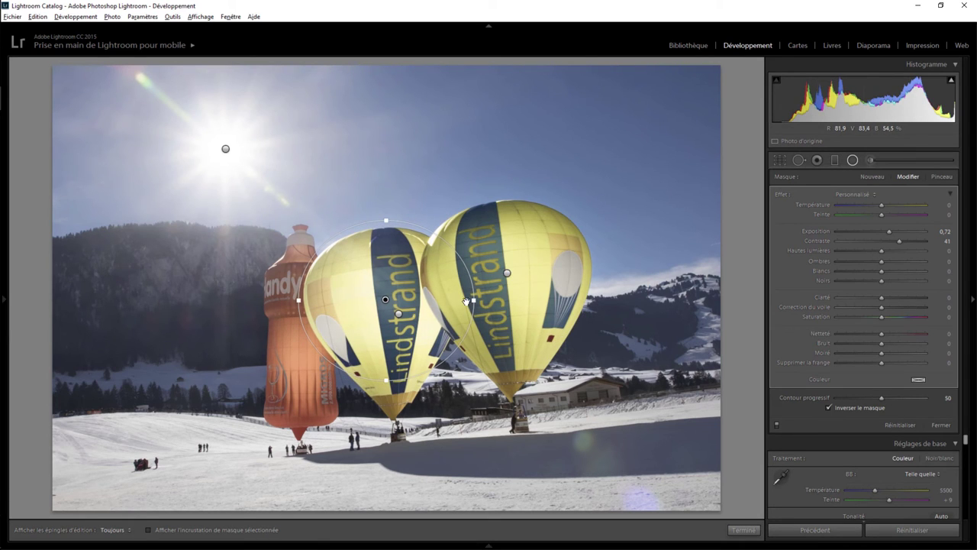
pyautogui.moveTo(473, 301); pyautogui.dragTo(459, 302)
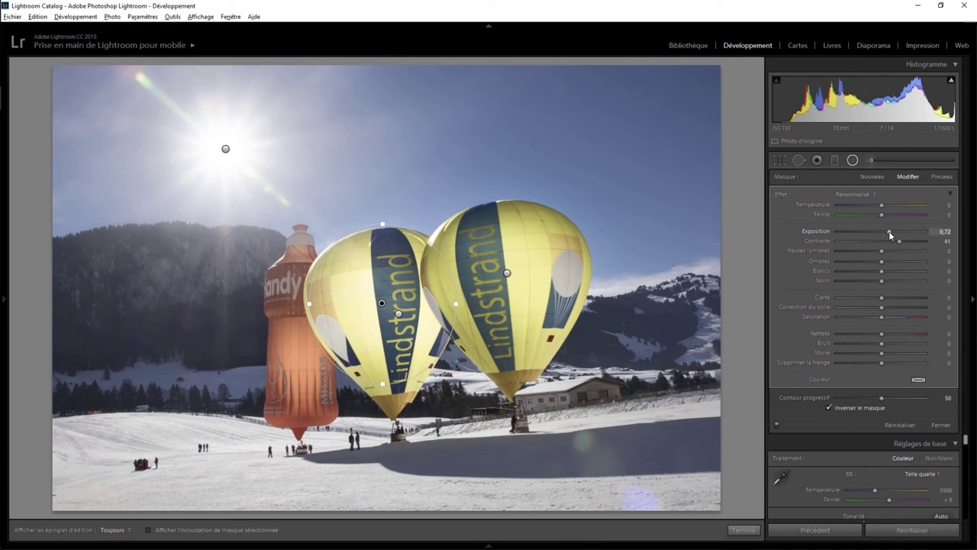
pyautogui.moveTo(888, 231); pyautogui.dragTo(884, 230)
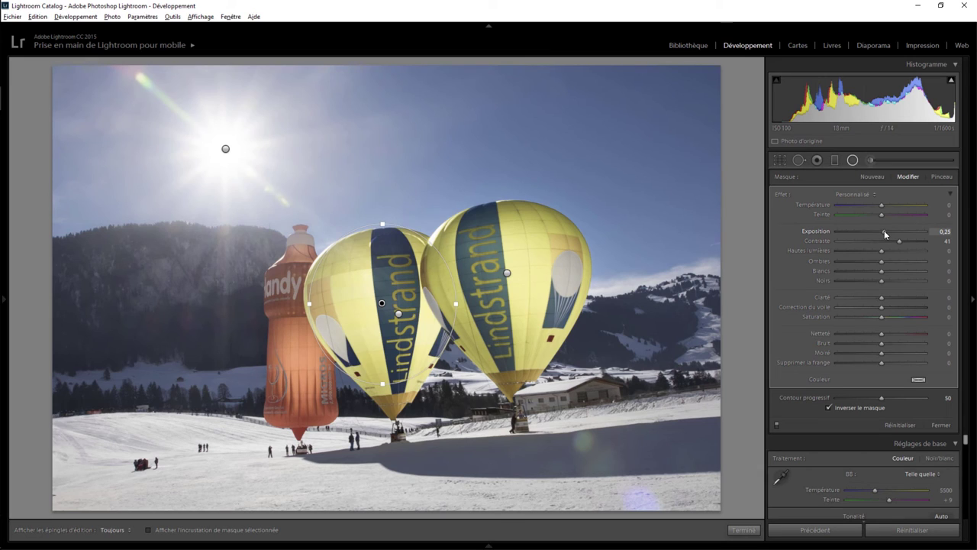
pyautogui.click(745, 529)
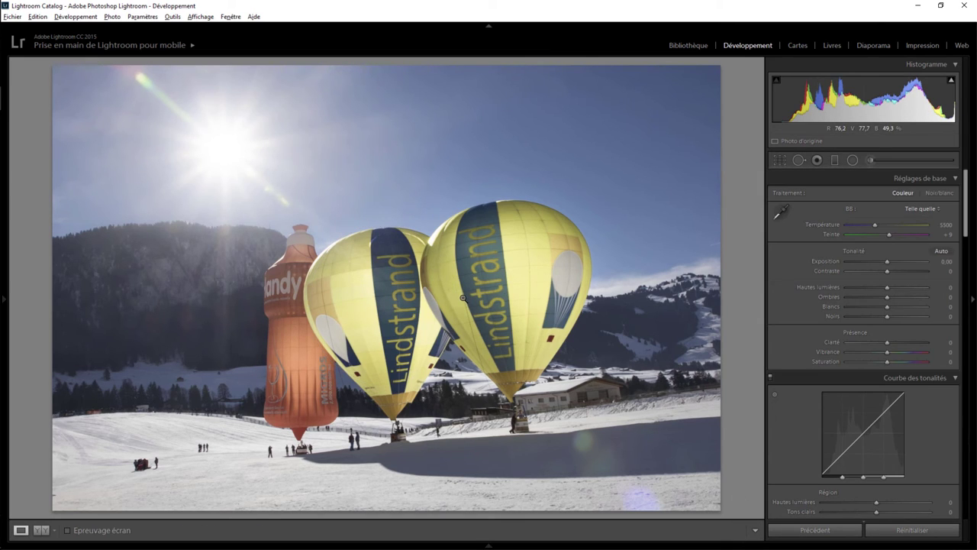
# Step: Crop slightly from the bottom-left corner, shift the photo right, and check it at 1:1
pyautogui.click(779, 160)
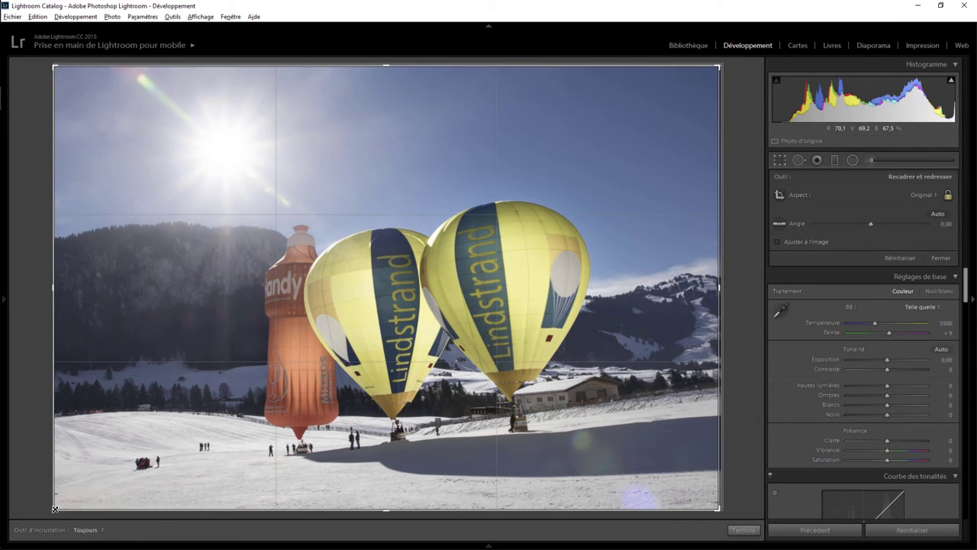
pyautogui.moveTo(55, 509); pyautogui.dragTo(79, 493)
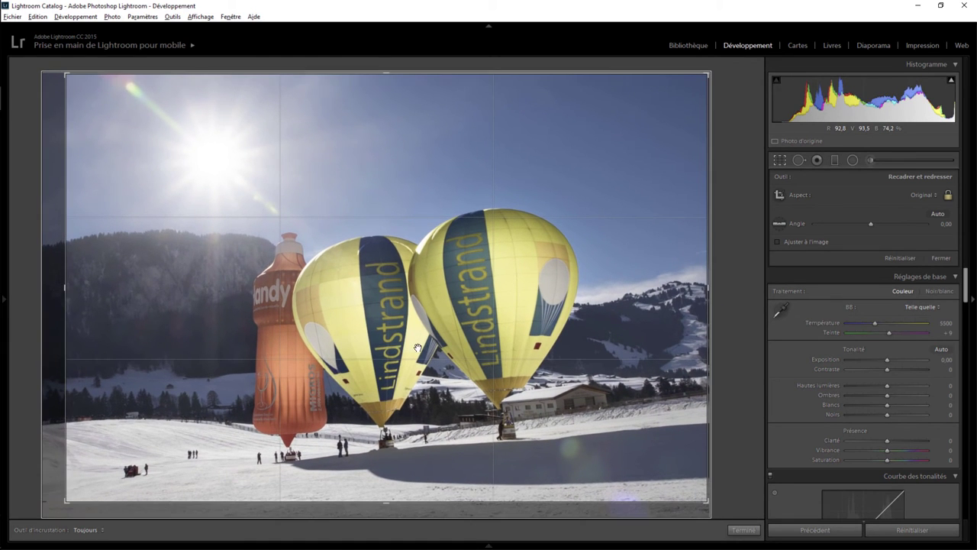
pyautogui.moveTo(417, 348); pyautogui.dragTo(432, 350)
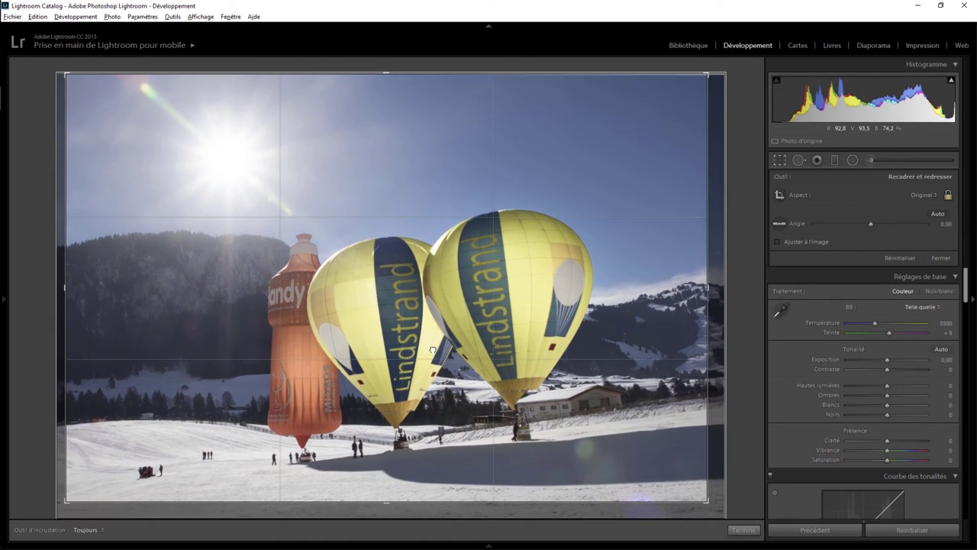
pyautogui.click(743, 530)
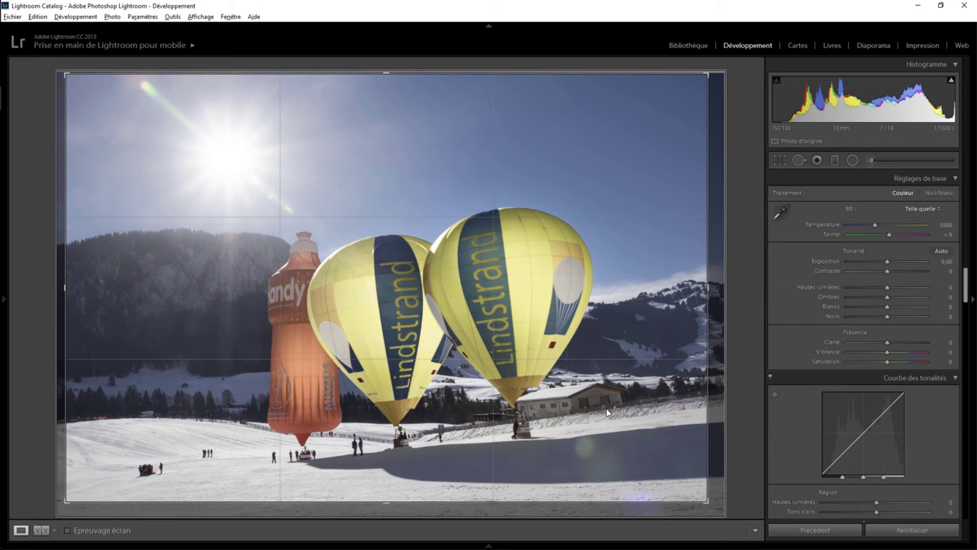
pyautogui.click(461, 343)
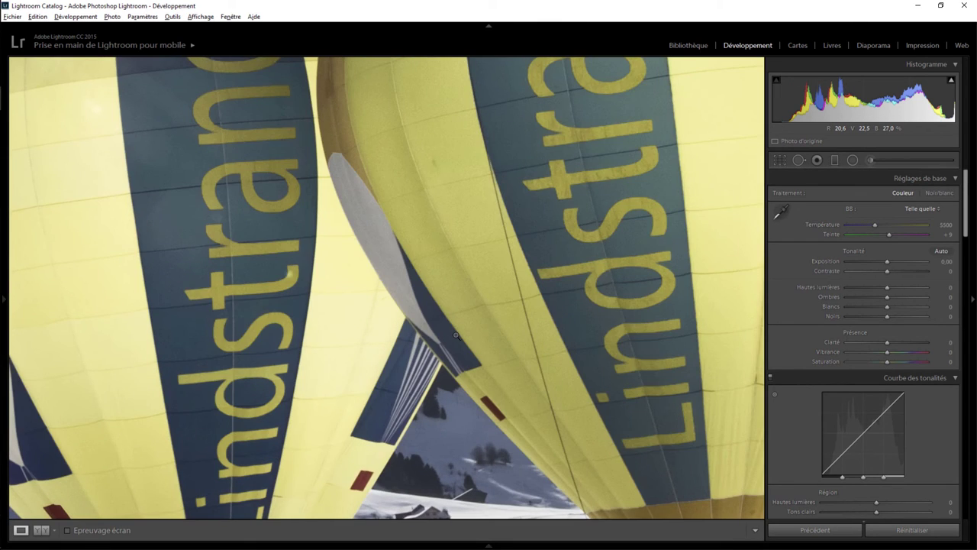
pyautogui.click(456, 334)
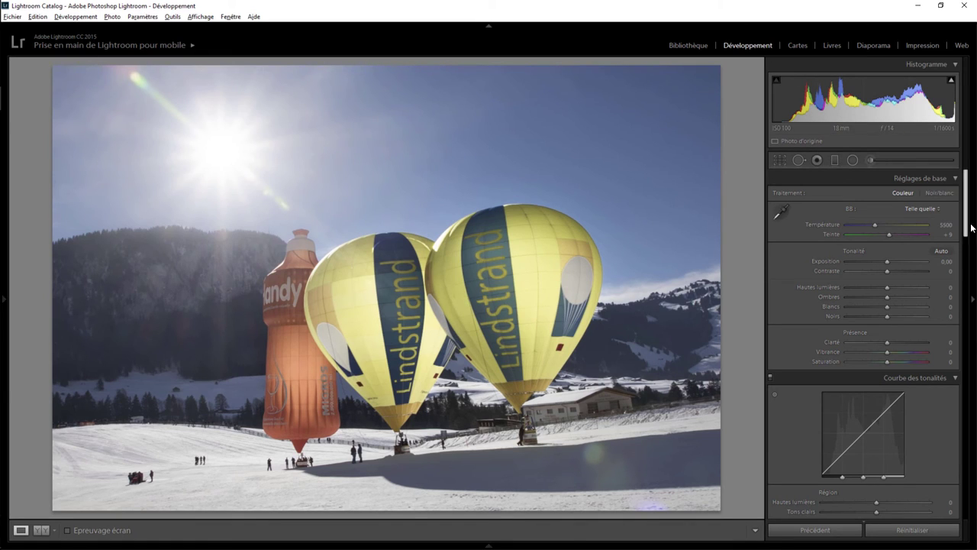
# Step: Adjust the Saturation of the large Clarity-60 radial filter around the balloons
pyautogui.moveTo(972, 229)
pyautogui.mouseDown()
pyautogui.moveTo(972, 339)
pyautogui.moveTo(972, 226)
pyautogui.mouseUp()
pyautogui.click(853, 161)
pyautogui.click(403, 321)
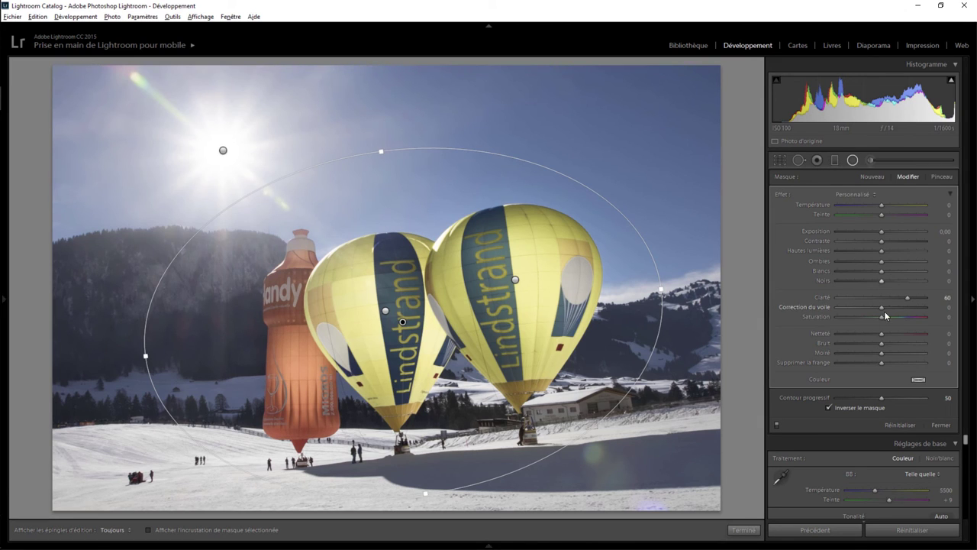
pyautogui.moveTo(892, 316); pyautogui.dragTo(907, 316)
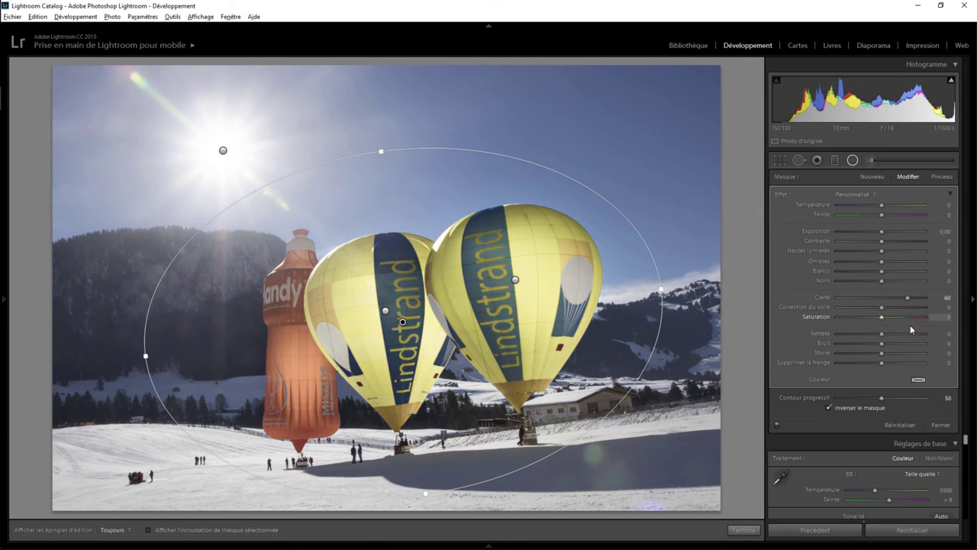
pyautogui.click(941, 424)
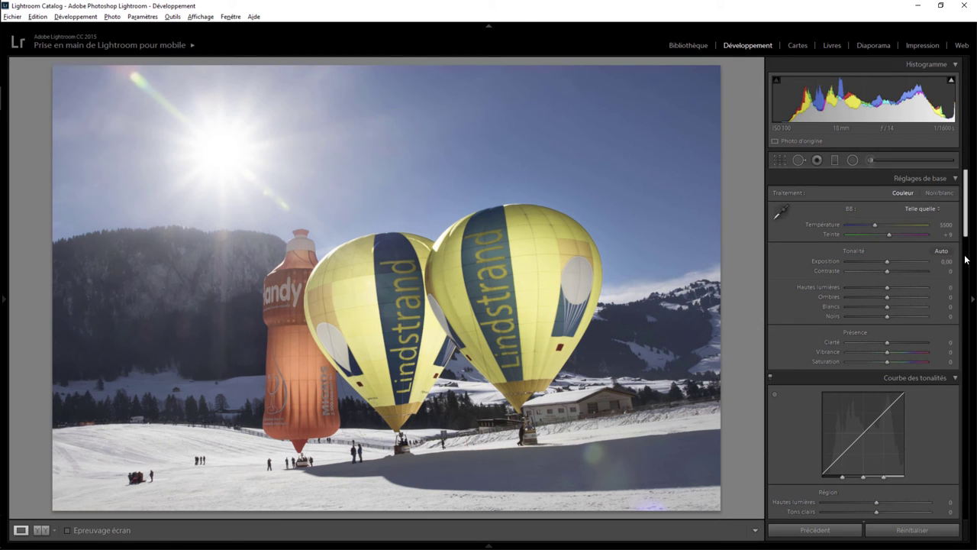
# Step: Raise HSL saturation to Orange +19 and Yellow +17, and show the filmstrip
pyautogui.scroll(-5, 968, 252)
pyautogui.scroll(-5, 968, 275)
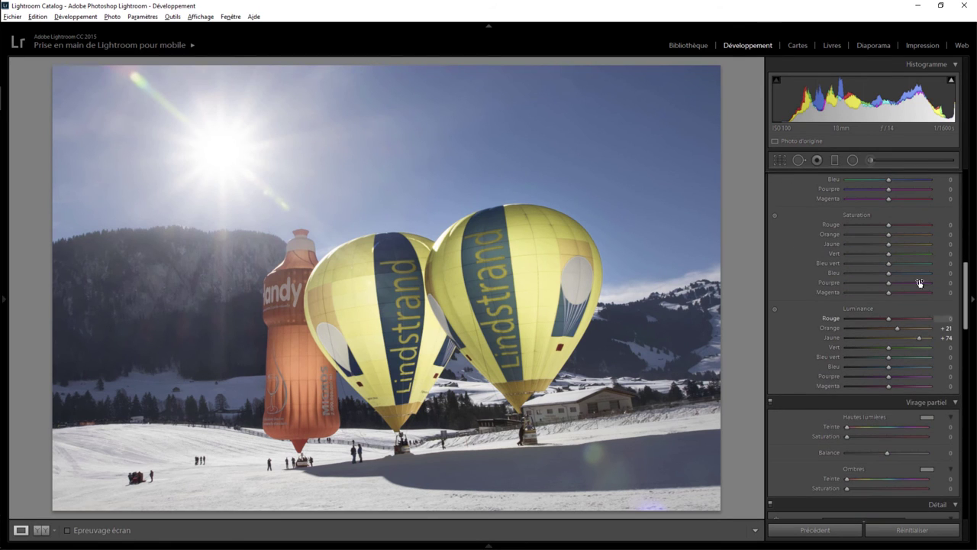
pyautogui.moveTo(905, 237)
pyautogui.mouseDown()
pyautogui.moveTo(923, 237)
pyautogui.moveTo(886, 237)
pyautogui.moveTo(908, 239)
pyautogui.moveTo(896, 239)
pyautogui.moveTo(910, 245)
pyautogui.moveTo(900, 248)
pyautogui.mouseUp()
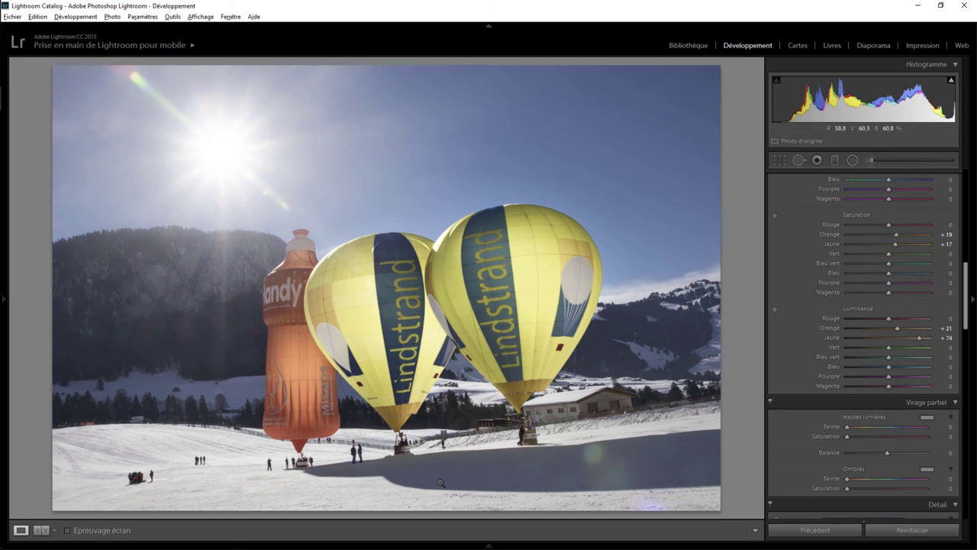
pyautogui.click(489, 544)
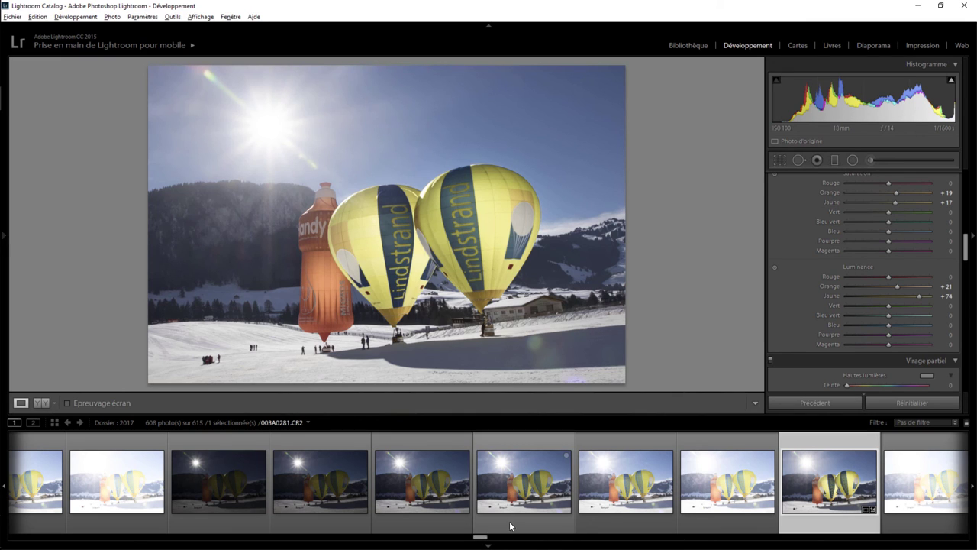
pyautogui.click(513, 525)
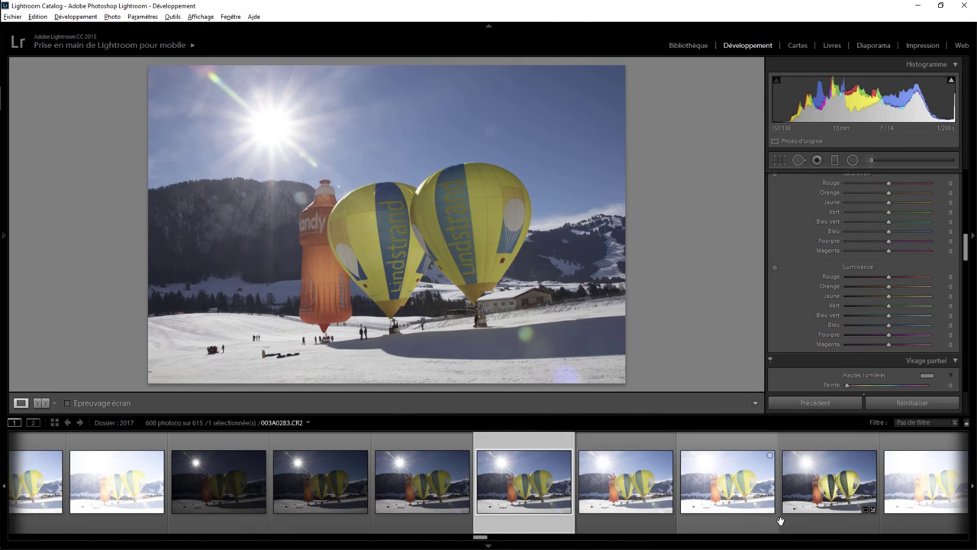
pyautogui.click(829, 519)
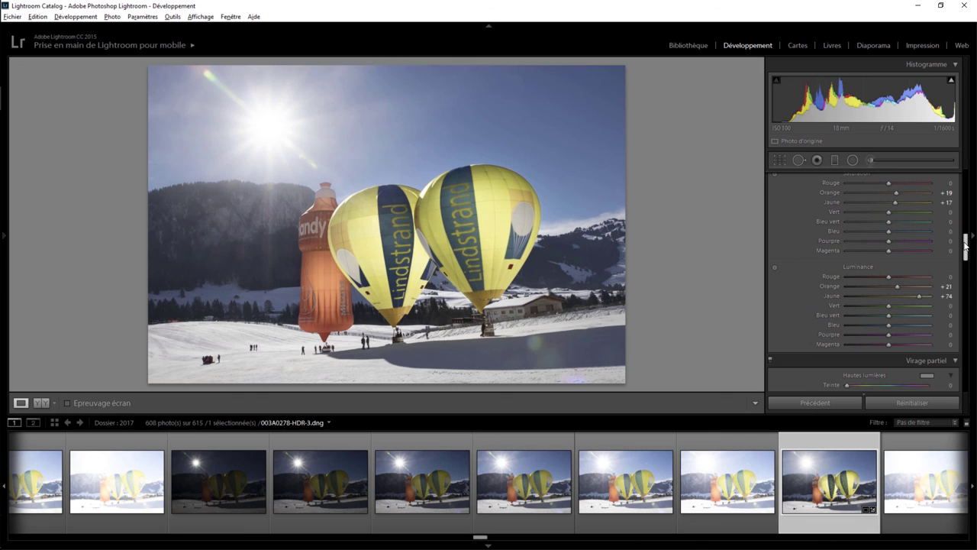
# Step: Add a Highlight Priority post-crop vignette at amount −11 and hide the filmstrip
pyautogui.moveTo(967, 252); pyautogui.dragTo(968, 362)
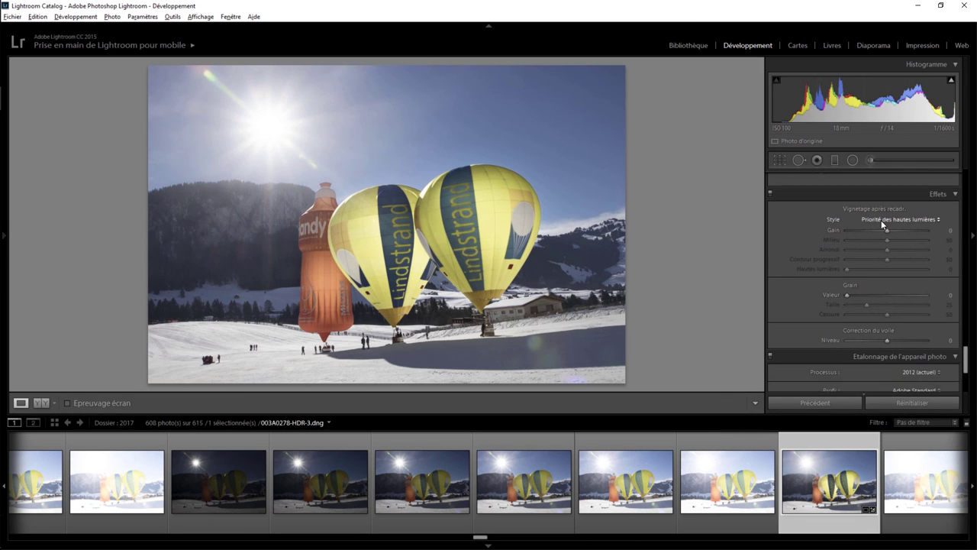
pyautogui.moveTo(886, 230); pyautogui.dragTo(882, 228)
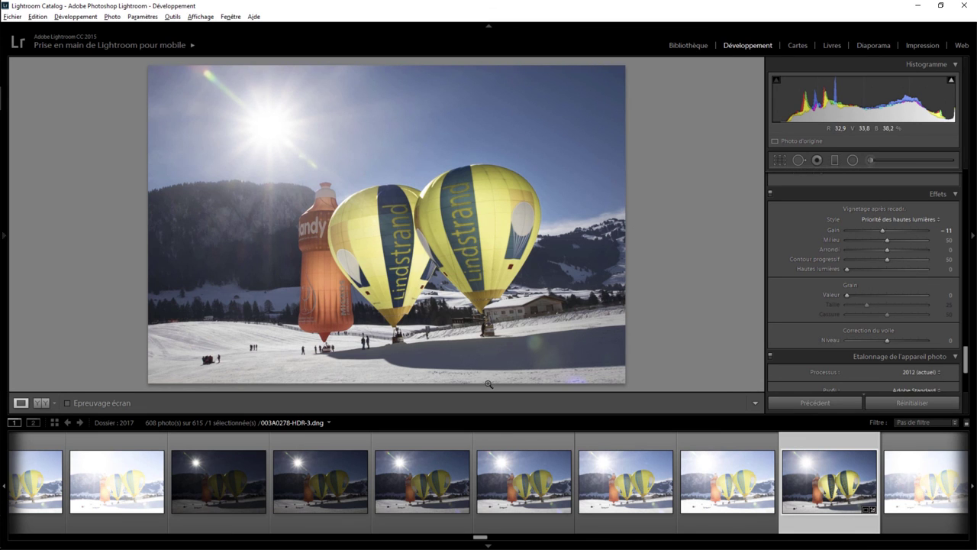
pyautogui.click(489, 546)
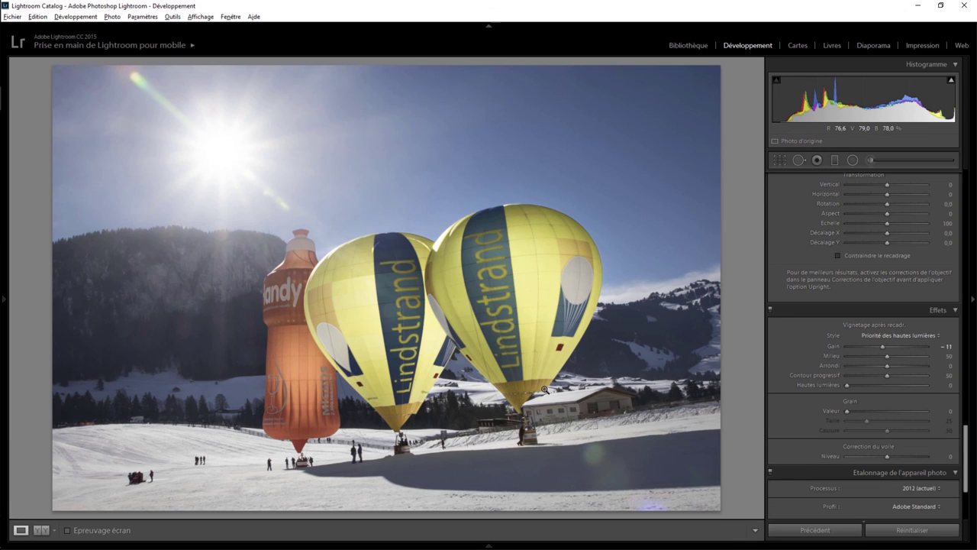